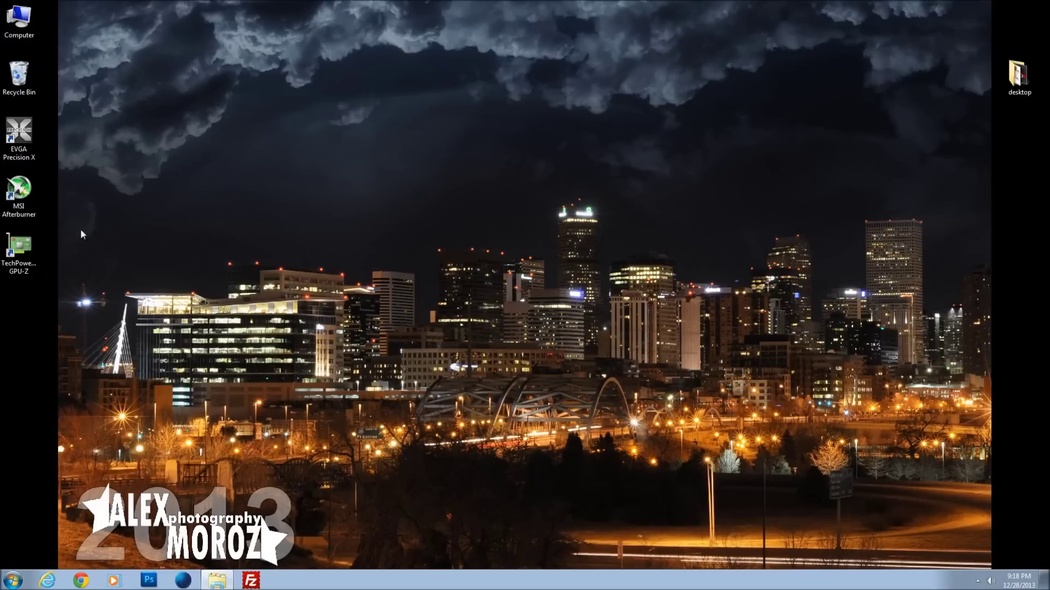
# Launch GPU-Z and check the GTX 770's stock clocks: 1111 MHz GPU, 1753 MHz memory, 1163 MHz boost.
pyautogui.click(29, 245)
pyautogui.doubleClick(29, 245)
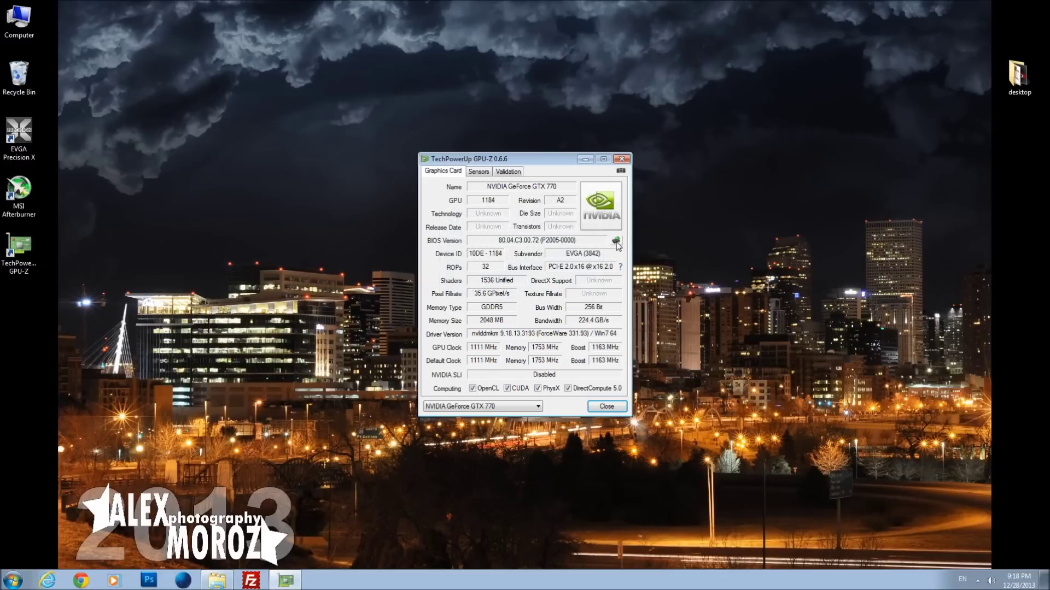
pyautogui.moveTo(567, 246)
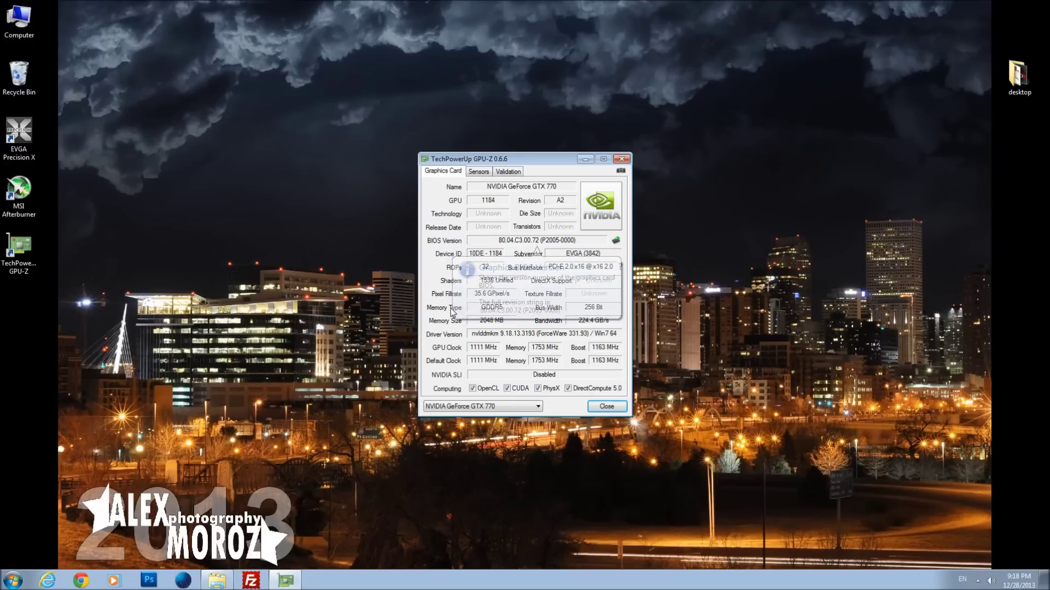
pyautogui.moveTo(484, 297)
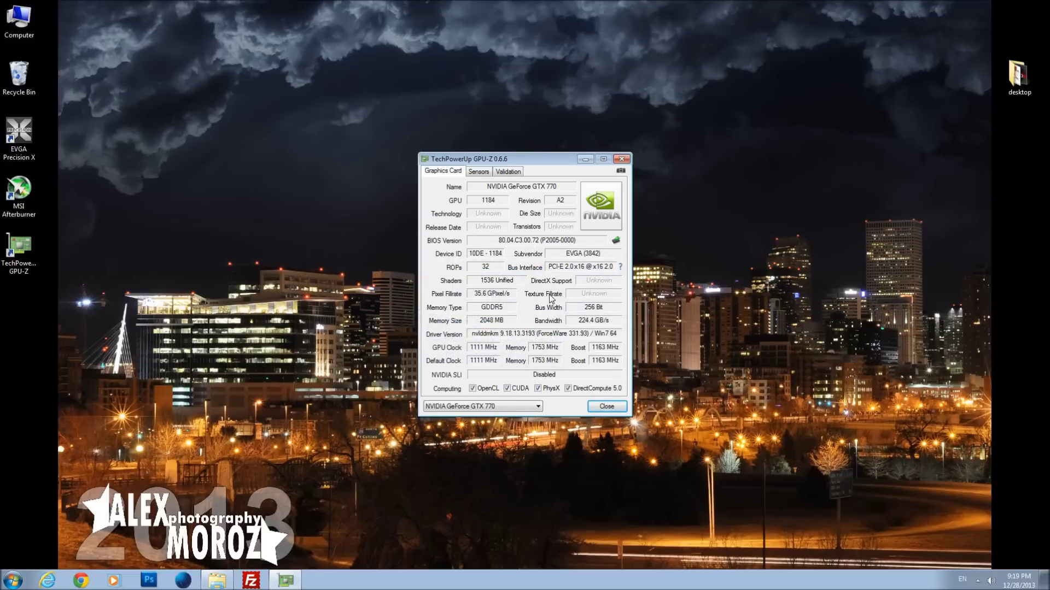
pyautogui.moveTo(577, 295)
pyautogui.moveTo(593, 327)
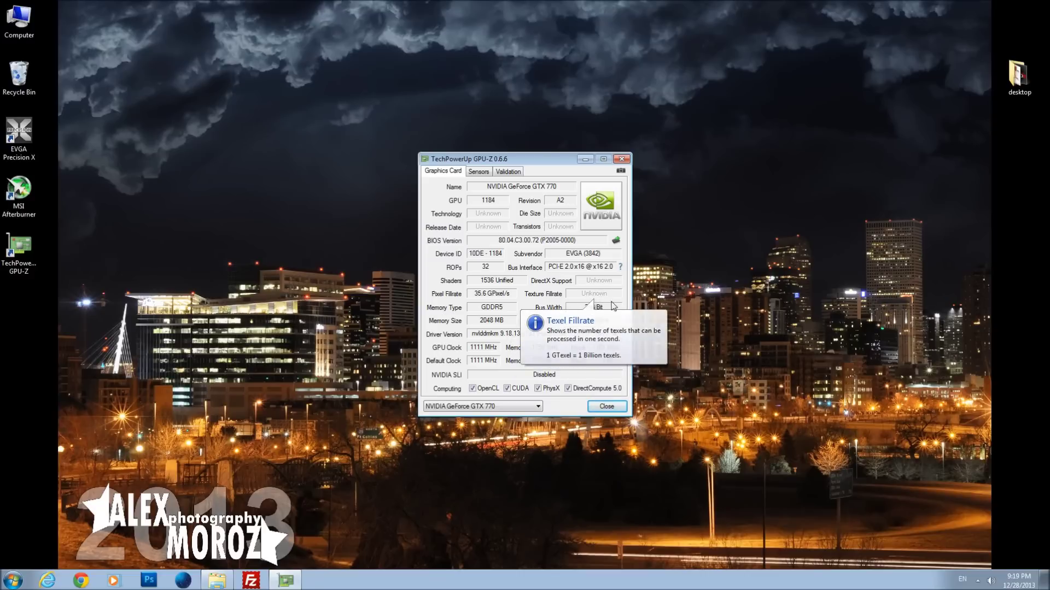
pyautogui.moveTo(595, 325)
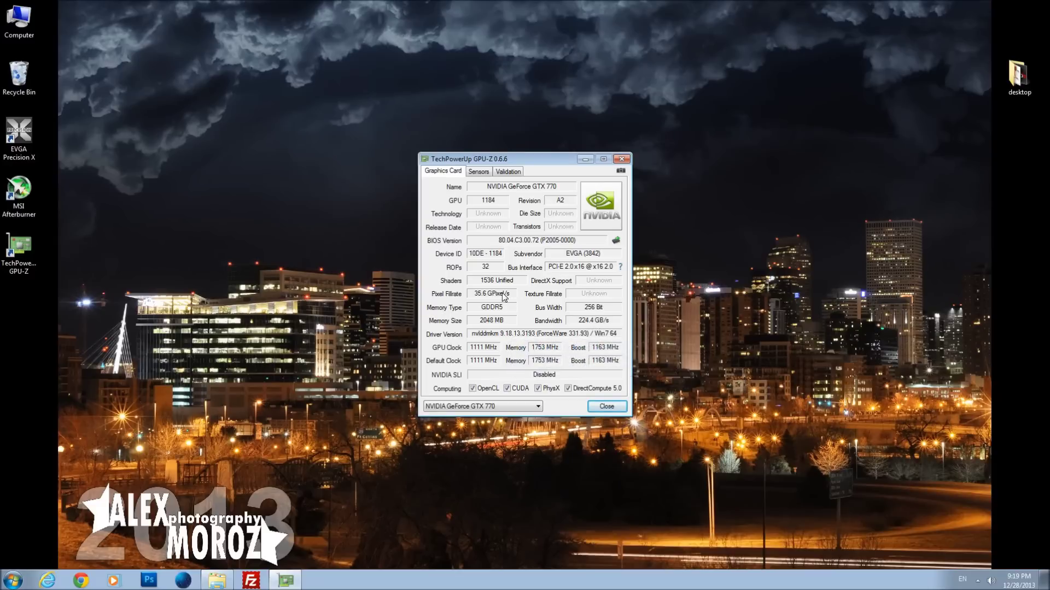
pyautogui.moveTo(505, 297)
pyautogui.moveTo(488, 352)
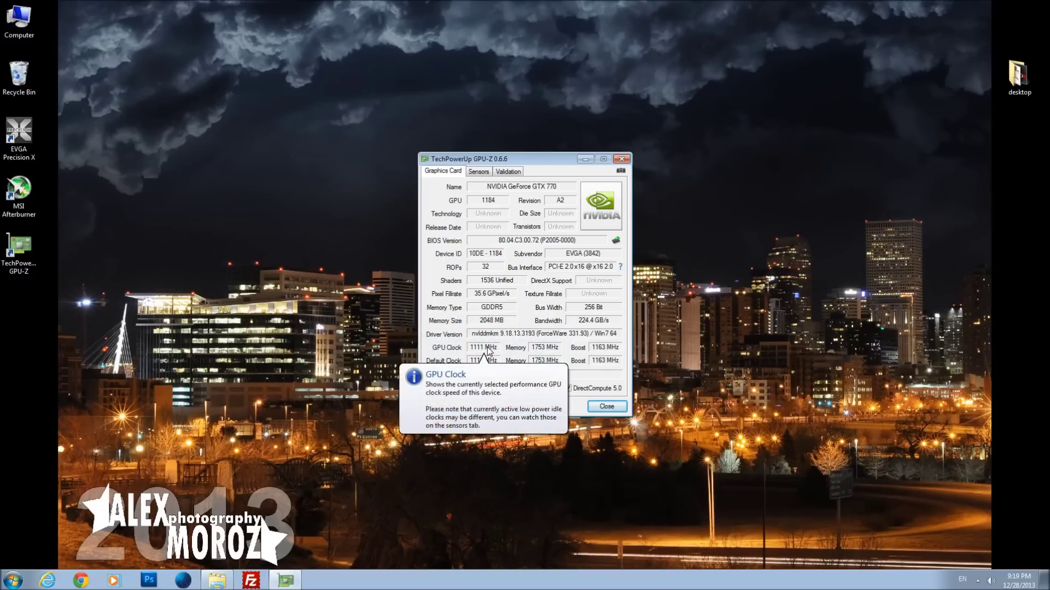
pyautogui.moveTo(548, 351)
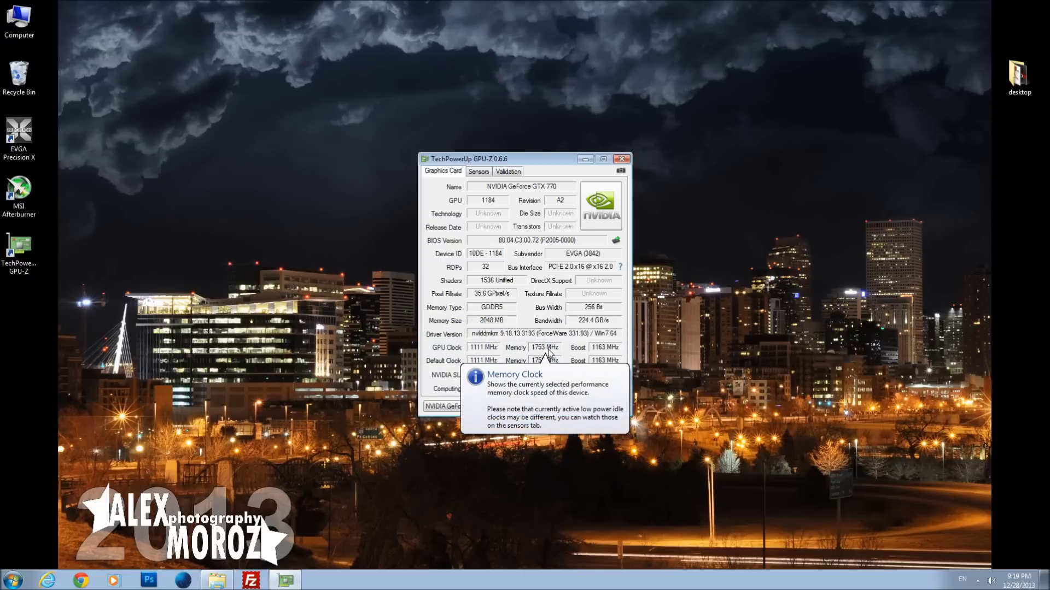
pyautogui.moveTo(607, 354)
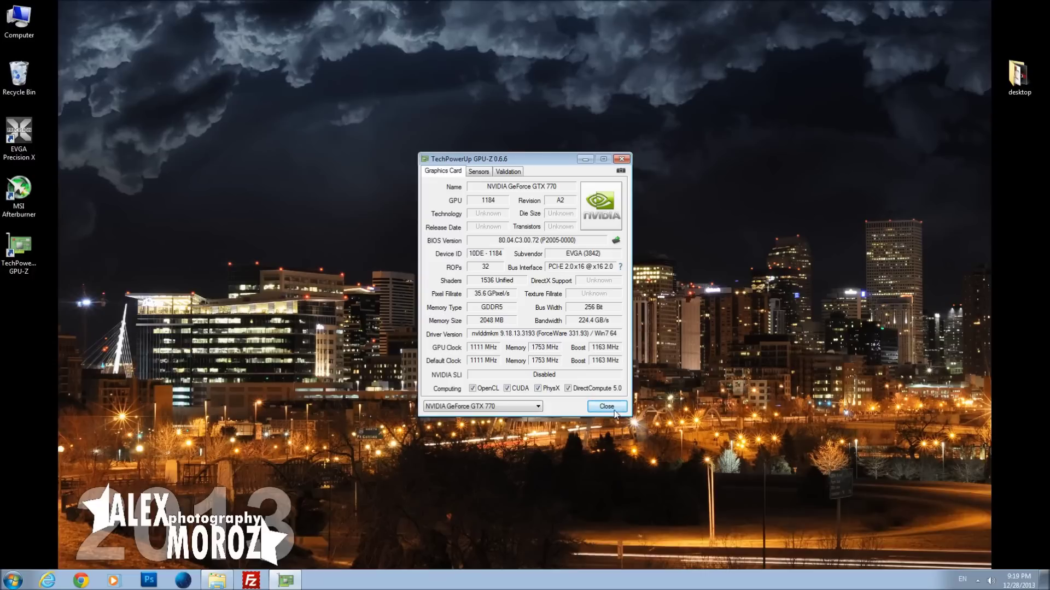
# Launch EVGA Precision X, dismiss its update error, and arrange it beside GPU-Z.
pyautogui.click(18, 138)
pyautogui.doubleClick(18, 140)
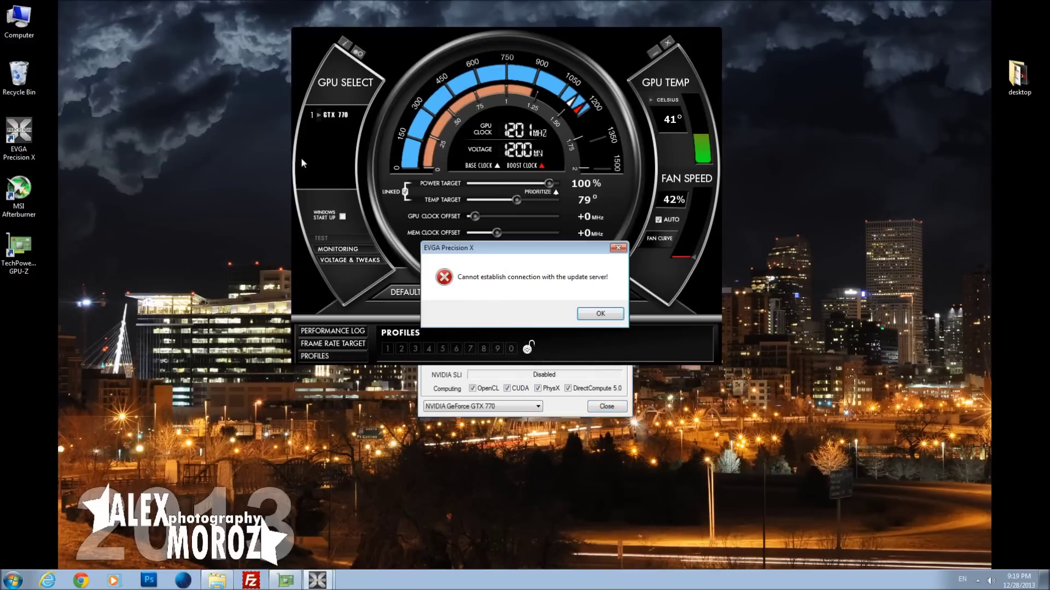
pyautogui.click(600, 313)
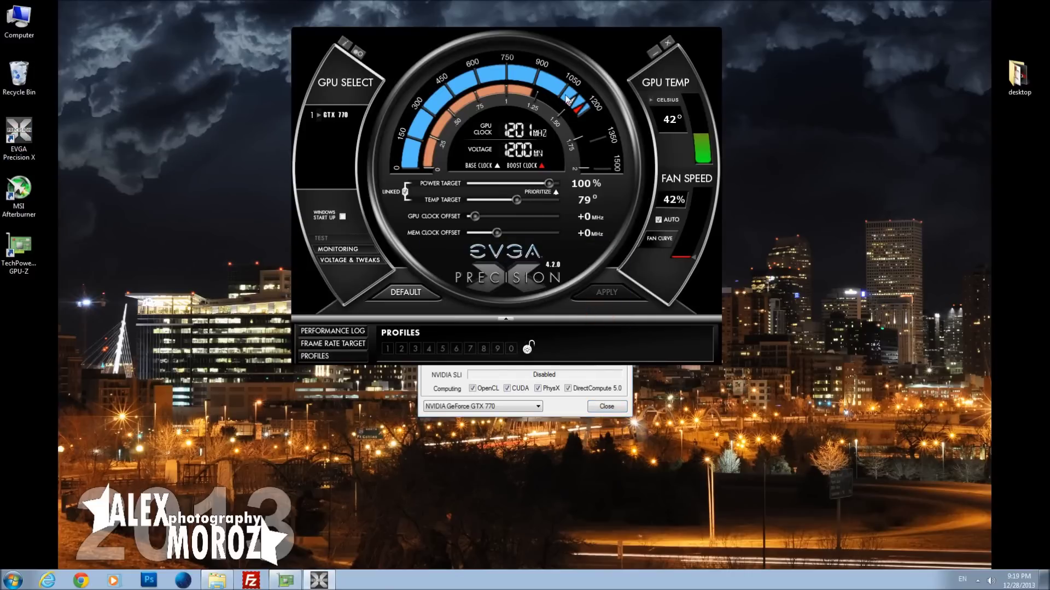
pyautogui.moveTo(554, 41); pyautogui.dragTo(797, 64)
pyautogui.moveTo(496, 161); pyautogui.dragTo(157, 13)
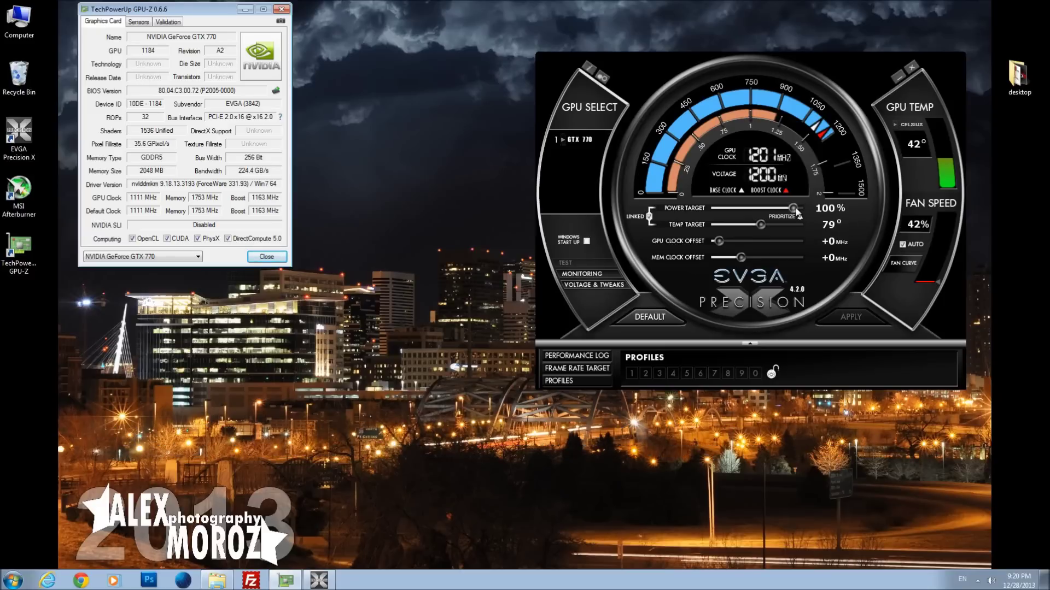
# Set the power target to 106% and apply a +40 MHz GPU clock offset.
pyautogui.moveTo(793, 208); pyautogui.dragTo(803, 209)
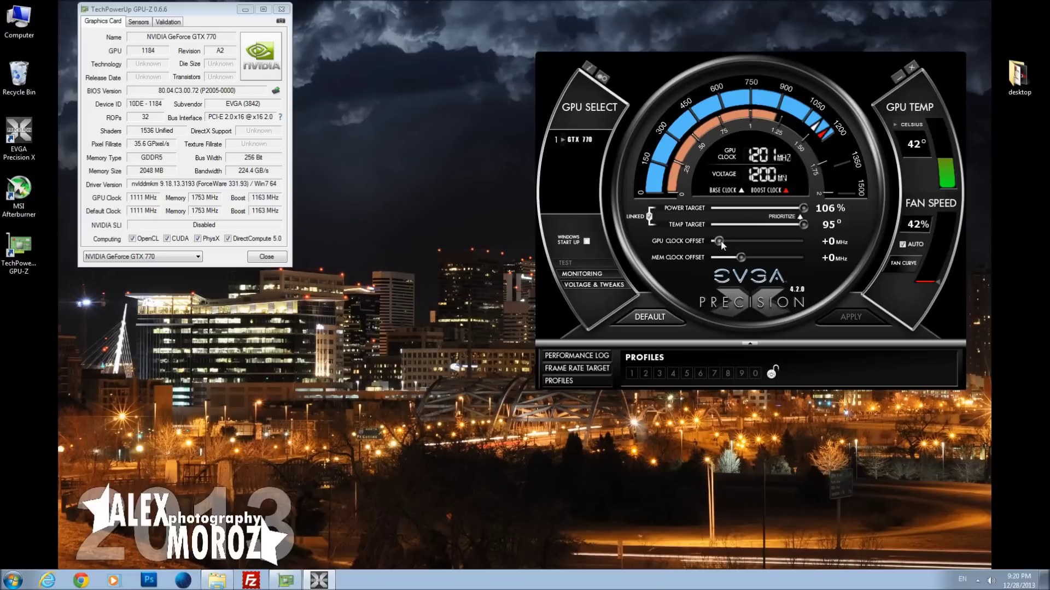
pyautogui.moveTo(721, 239); pyautogui.dragTo(724, 240)
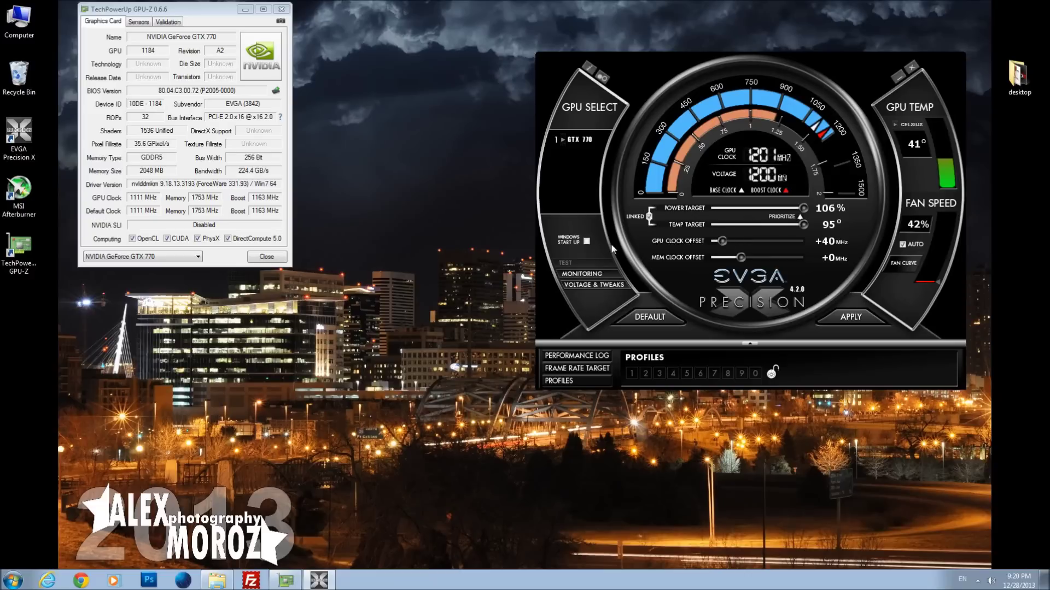
pyautogui.click(848, 318)
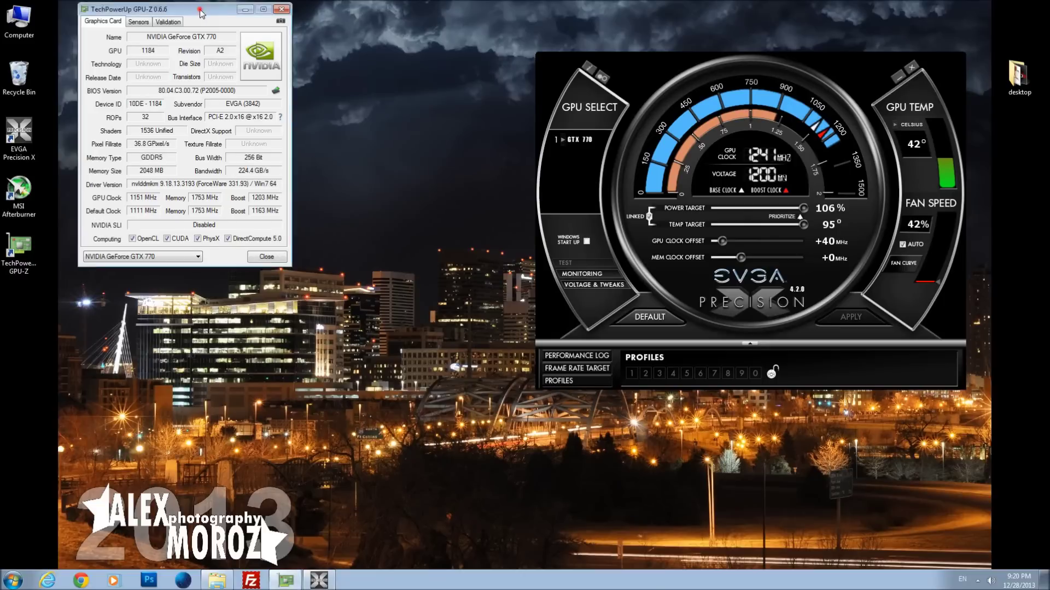
pyautogui.moveTo(202, 21); pyautogui.dragTo(244, 25)
# Launch MSI Afterburner, dismiss its error, and run a Kombustor test at 1241 MHz core.
pyautogui.doubleClick(23, 206)
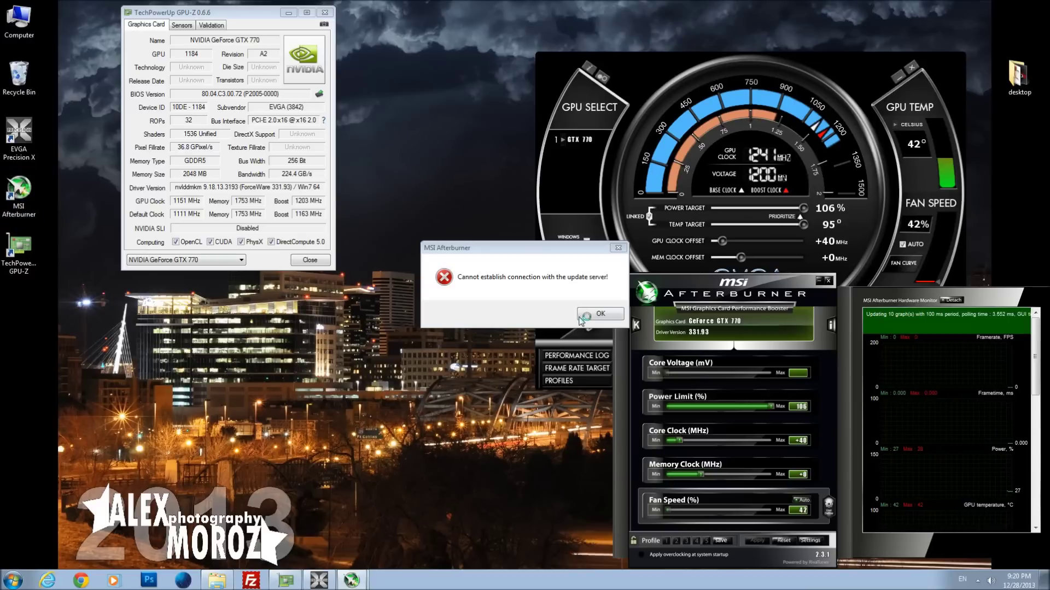
pyautogui.click(597, 314)
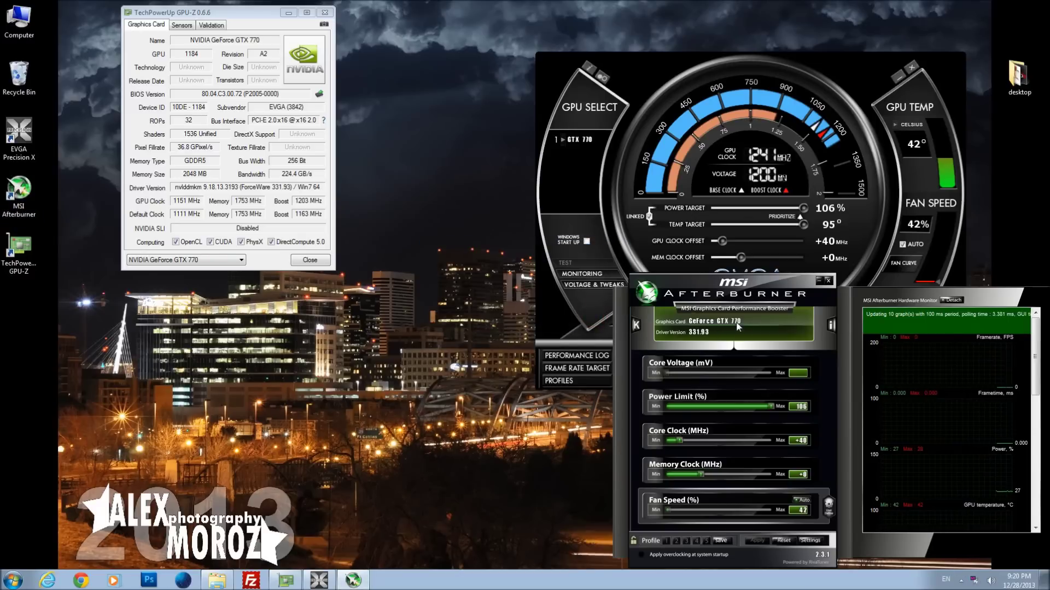
pyautogui.moveTo(740, 284); pyautogui.dragTo(472, 275)
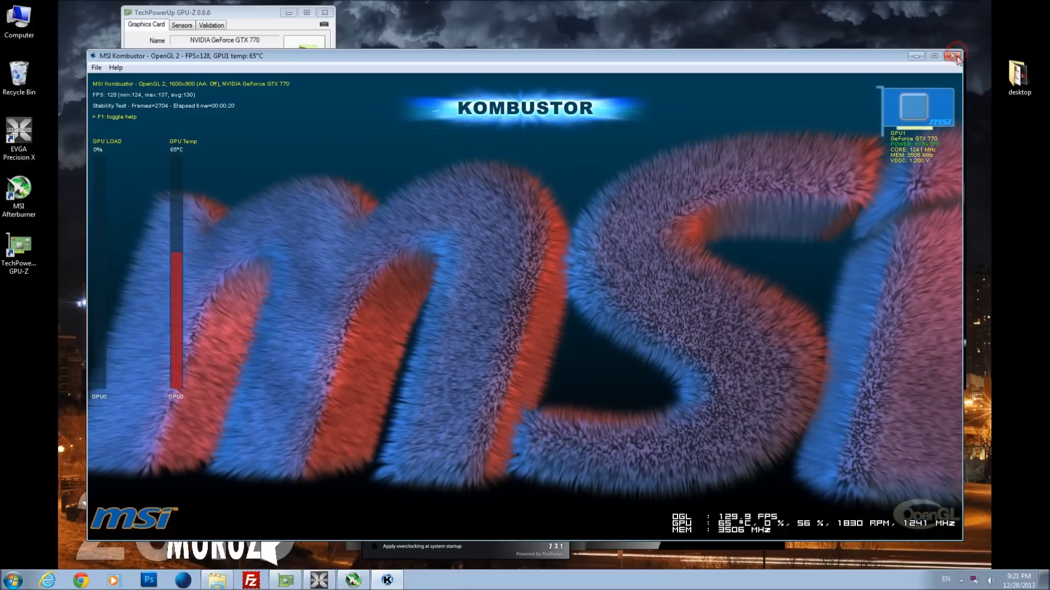
pyautogui.press('Escape')
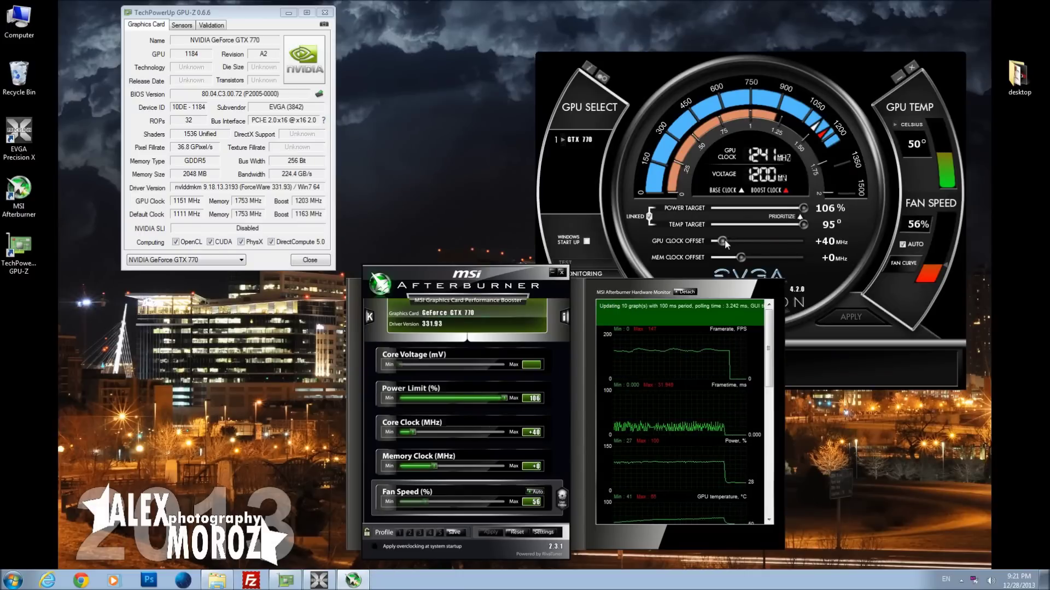
# Apply a +50 MHz GPU clock offset and stress-test it in Kombustor from Afterburner.
pyautogui.moveTo(724, 242); pyautogui.dragTo(723, 241)
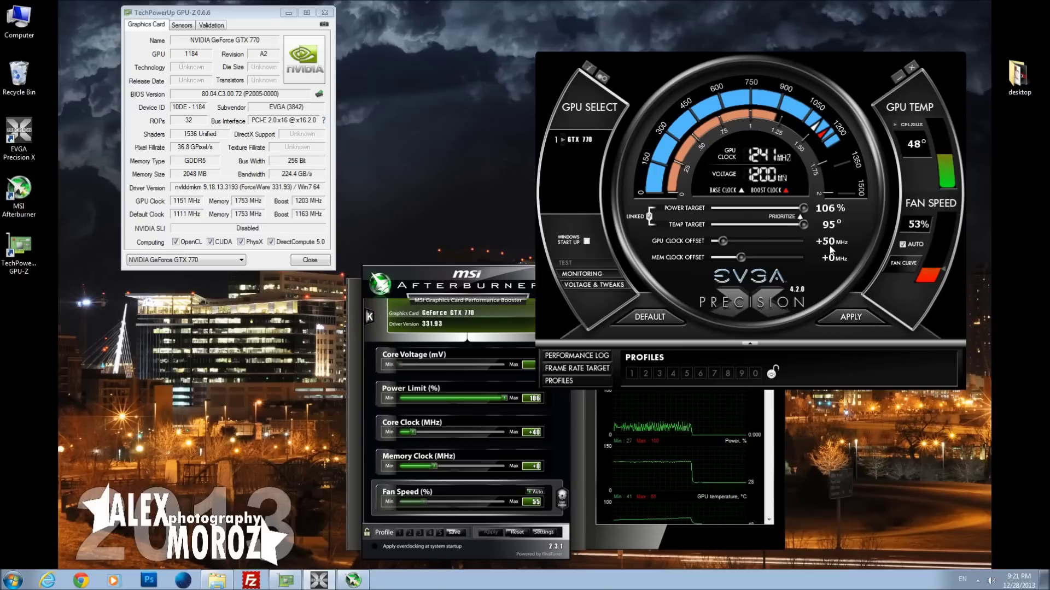
pyautogui.click(847, 316)
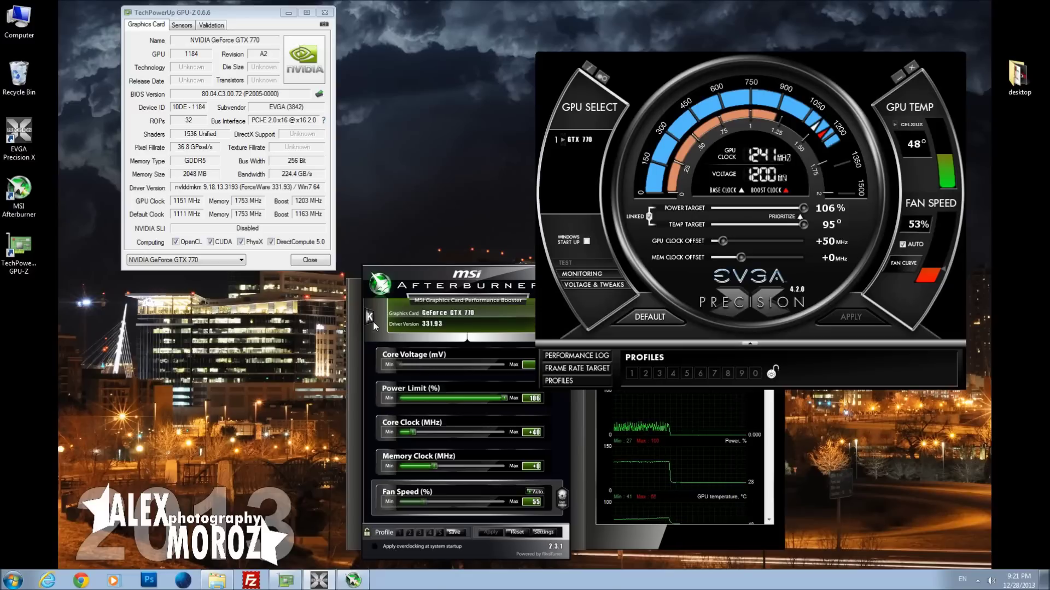
pyautogui.click(411, 305)
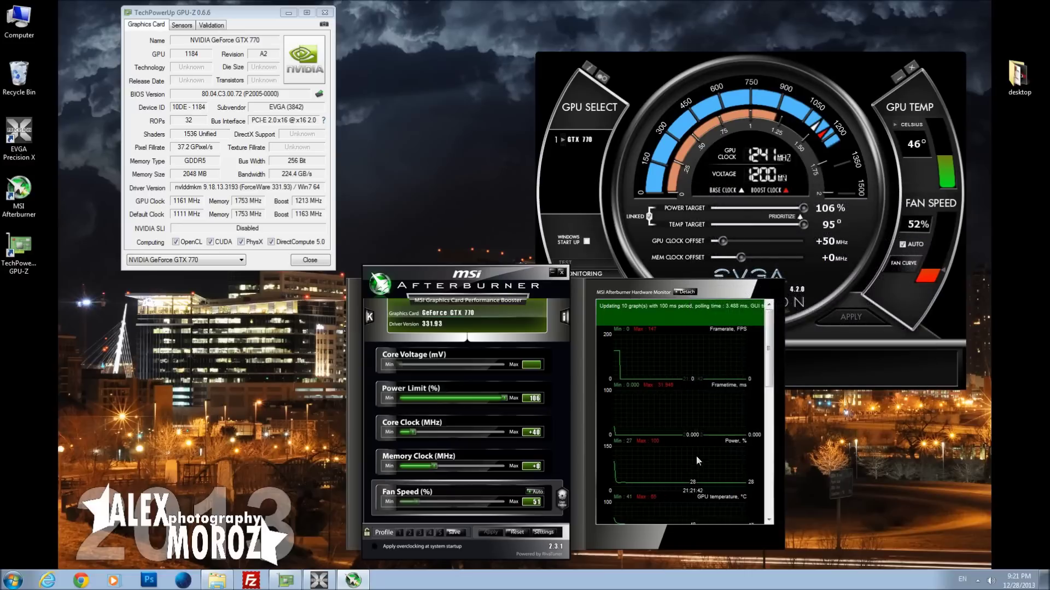
pyautogui.click(369, 318)
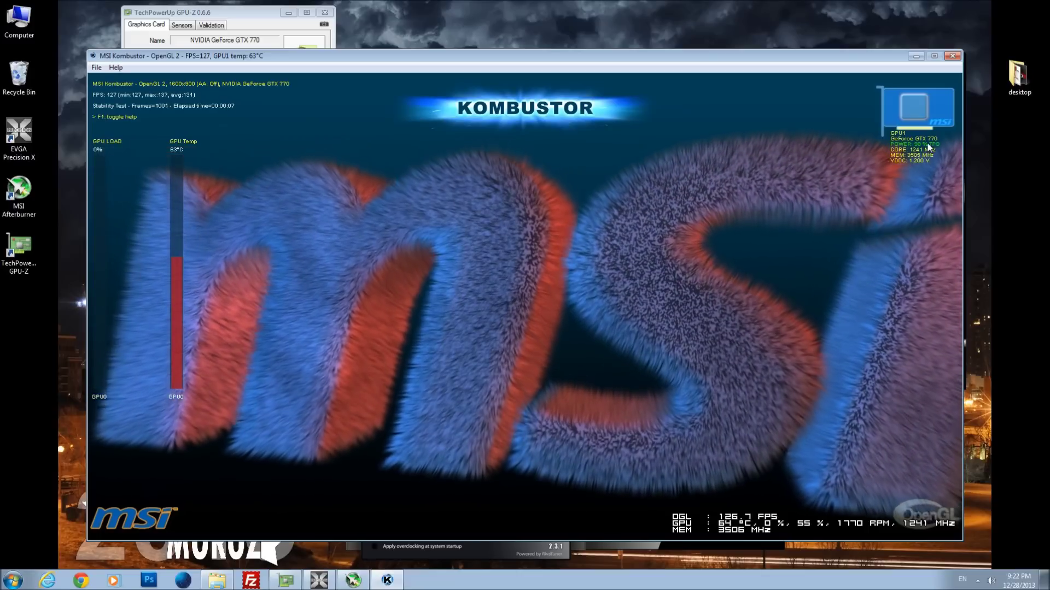
pyautogui.click(954, 58)
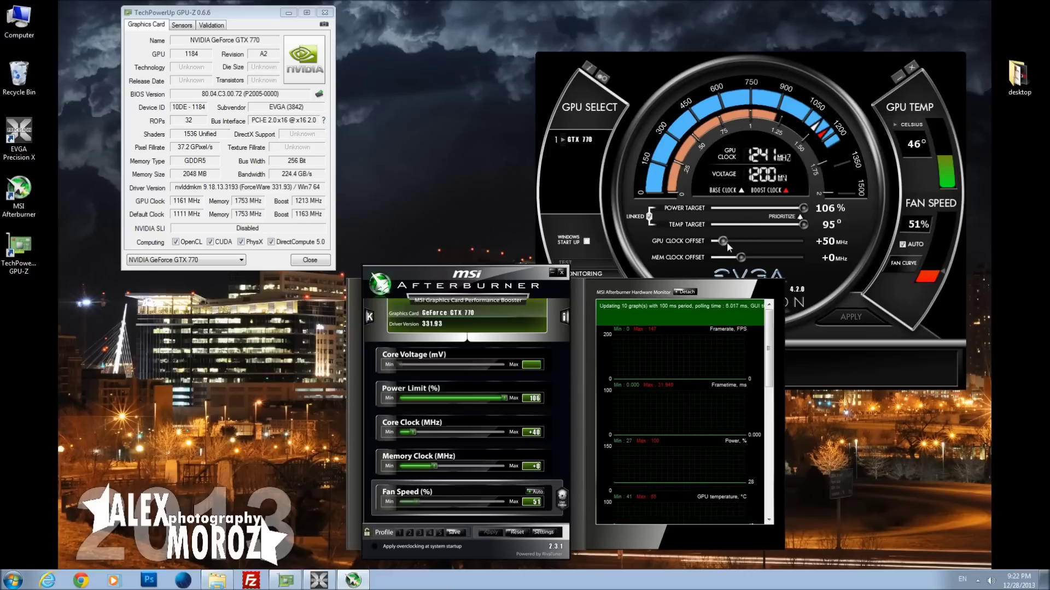
# Apply a +60 MHz GPU clock offset and run a short Kombustor test at 1254 MHz.
pyautogui.moveTo(726, 243); pyautogui.dragTo(728, 243)
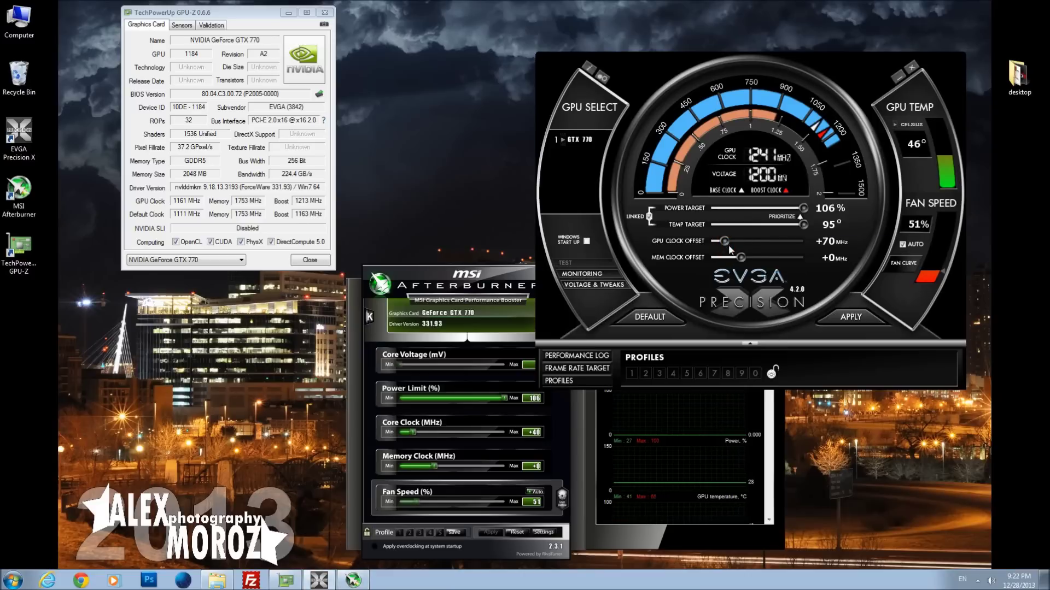
pyautogui.press('Left')
pyautogui.press('Left')
pyautogui.press('Left')
pyautogui.press('Left')
pyautogui.press('Left')
pyautogui.press('Left')
pyautogui.press('Left')
pyautogui.click(850, 316)
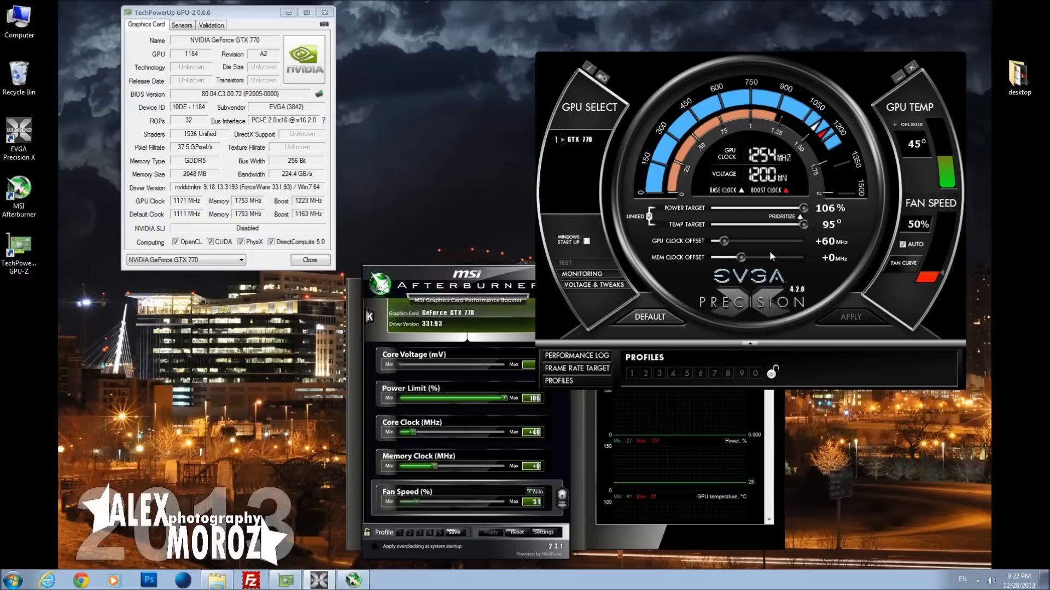
pyautogui.click(368, 317)
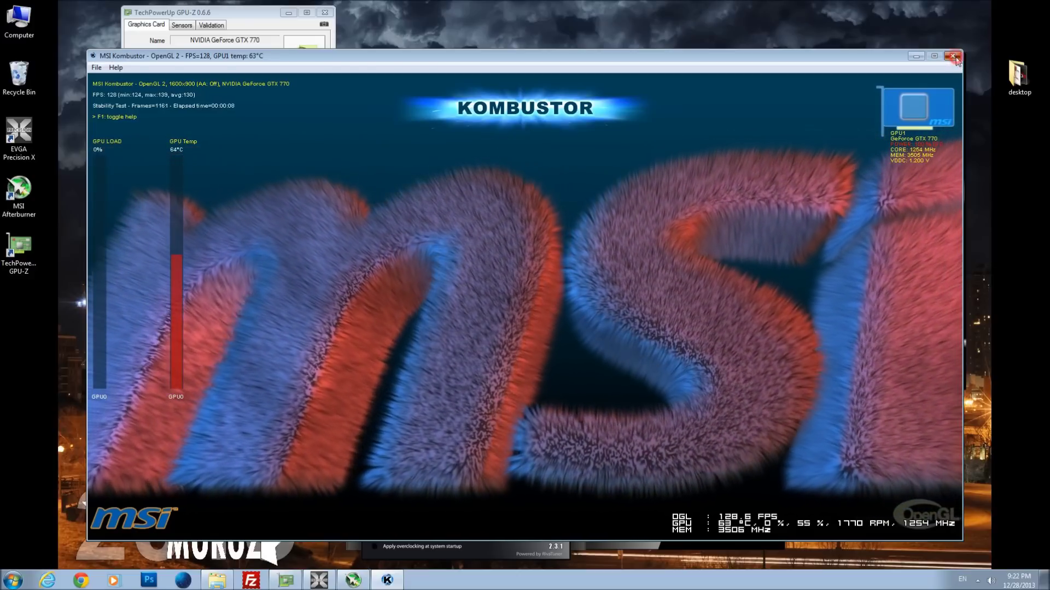
pyautogui.press('Escape')
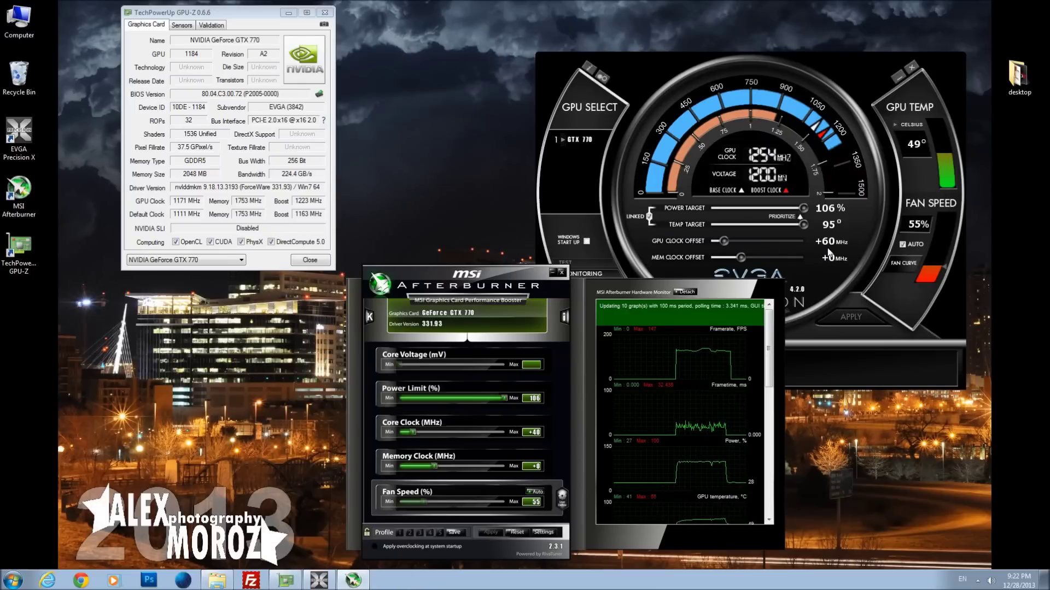
# Reapply a +50 MHz GPU clock offset and run a Kombustor test on it.
pyautogui.click(726, 241)
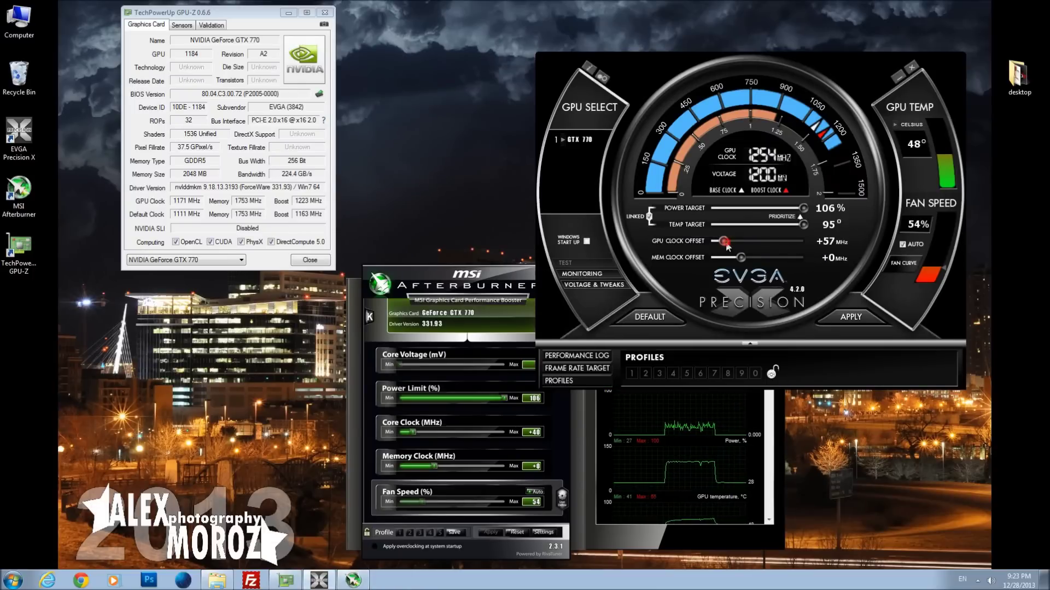
pyautogui.click(852, 320)
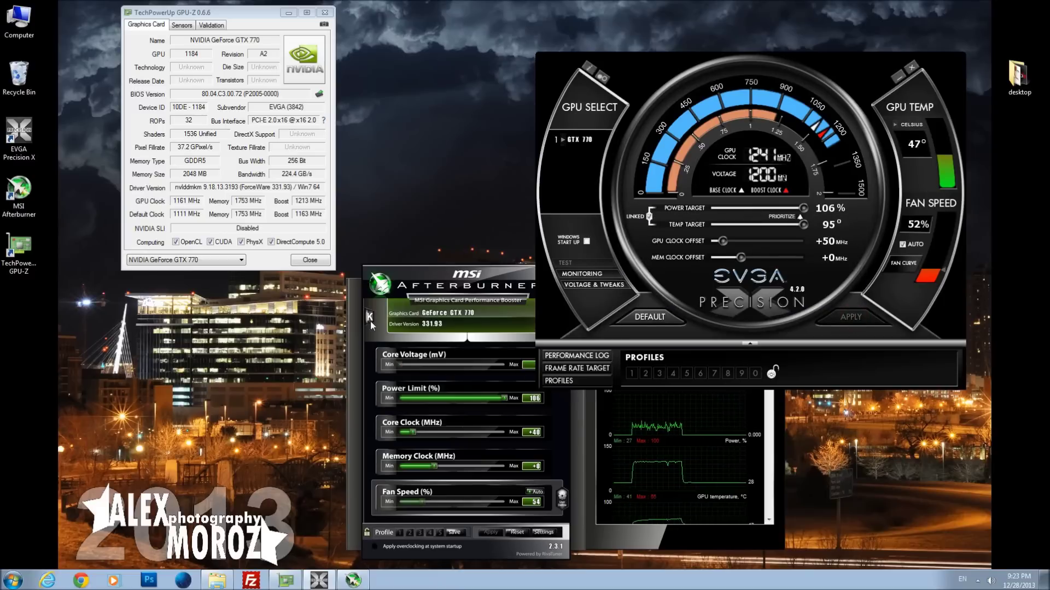
pyautogui.click(457, 367)
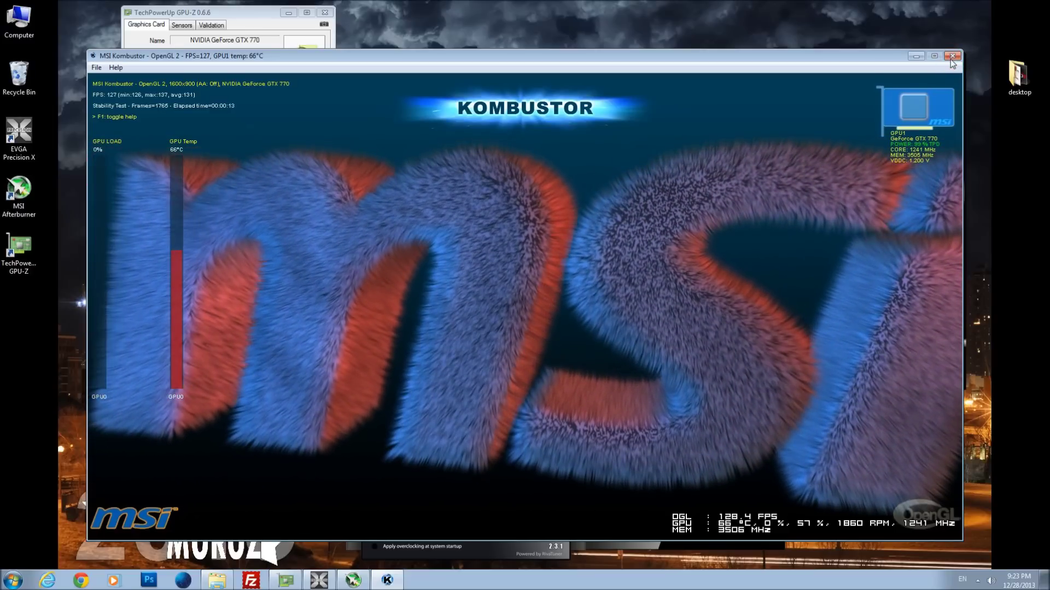
pyautogui.press('Escape')
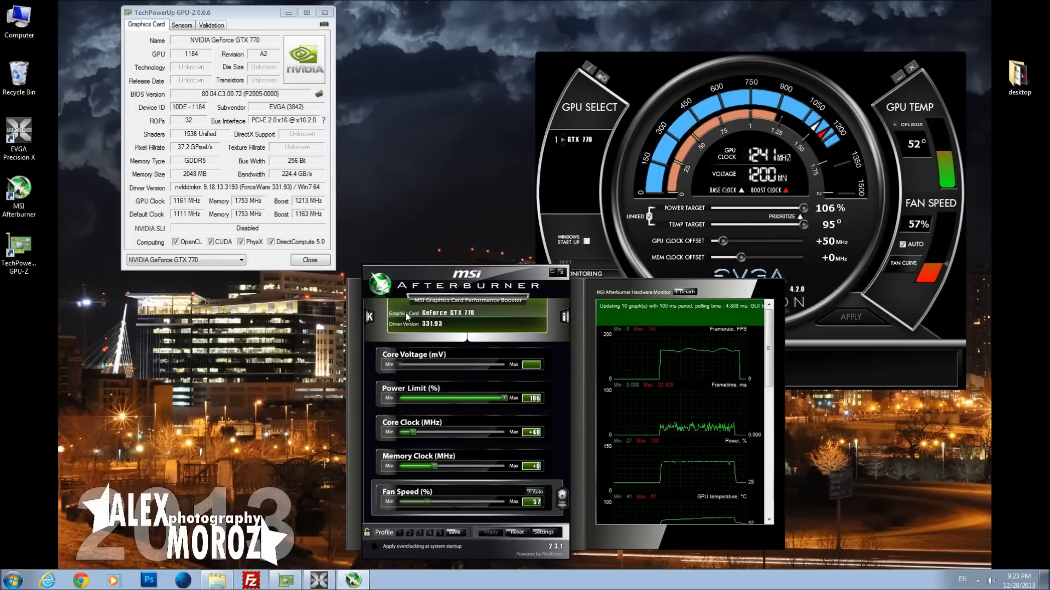
# Apply a +60 MHz GPU clock offset and start another Kombustor test.
pyautogui.click(726, 242)
pyautogui.press('Right')
pyautogui.press('Right')
pyautogui.press('Right')
pyautogui.press('Right')
pyautogui.press('Right')
pyautogui.press('Right')
pyautogui.press('Right')
pyautogui.press('Right')
pyautogui.press('Right')
pyautogui.press('Right')
pyautogui.press('Right')
pyautogui.press('Right')
pyautogui.press('Right')
pyautogui.press('Right')
pyautogui.press('Right')
pyautogui.press('Right')
pyautogui.click(859, 321)
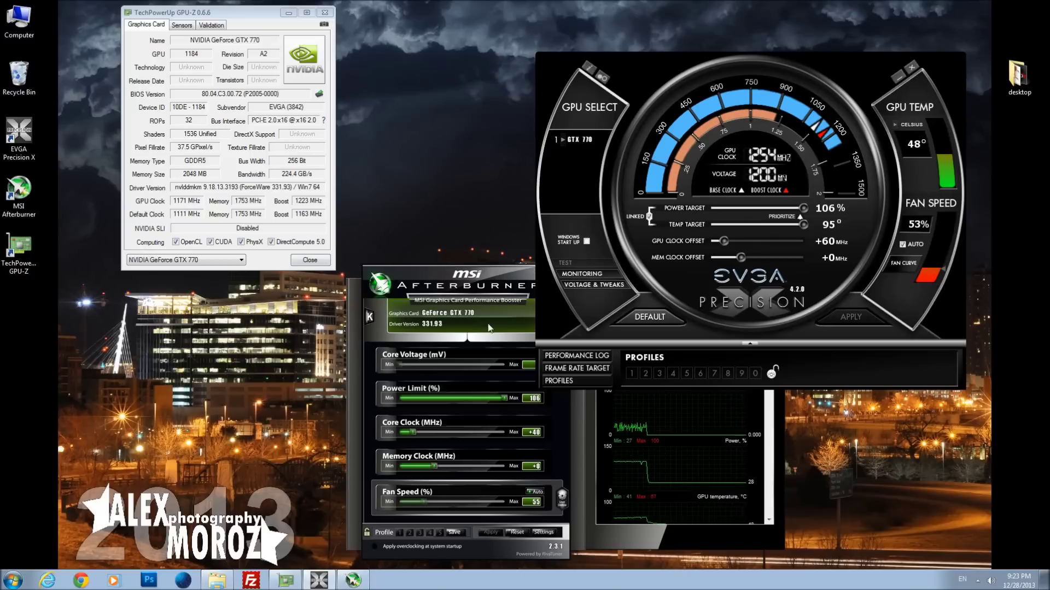
pyautogui.click(374, 316)
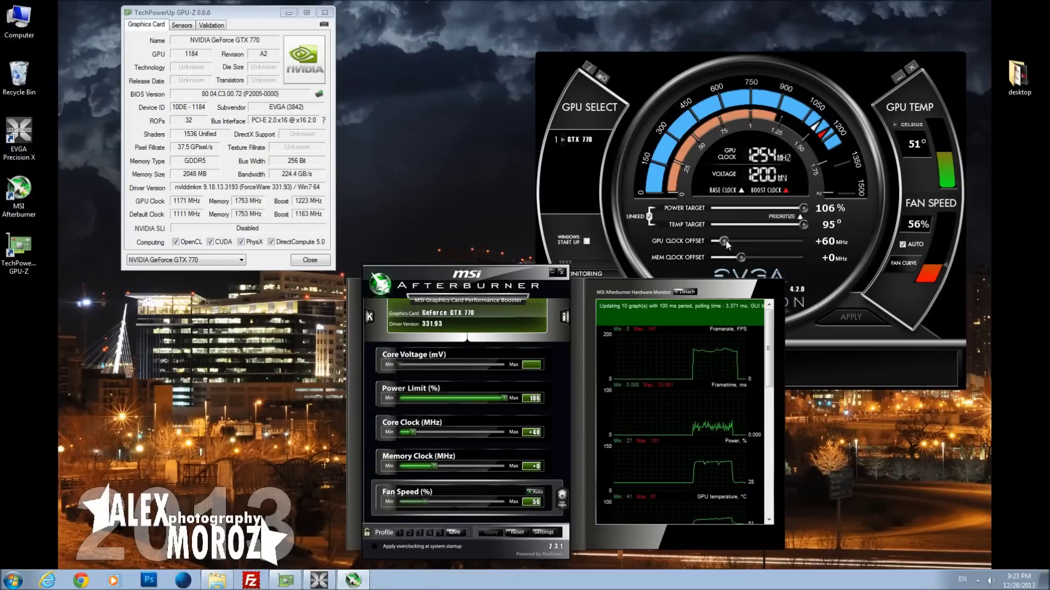
# Apply a +70 MHz GPU clock offset and return to Afterburner for a 1267 MHz test.
pyautogui.click(726, 239)
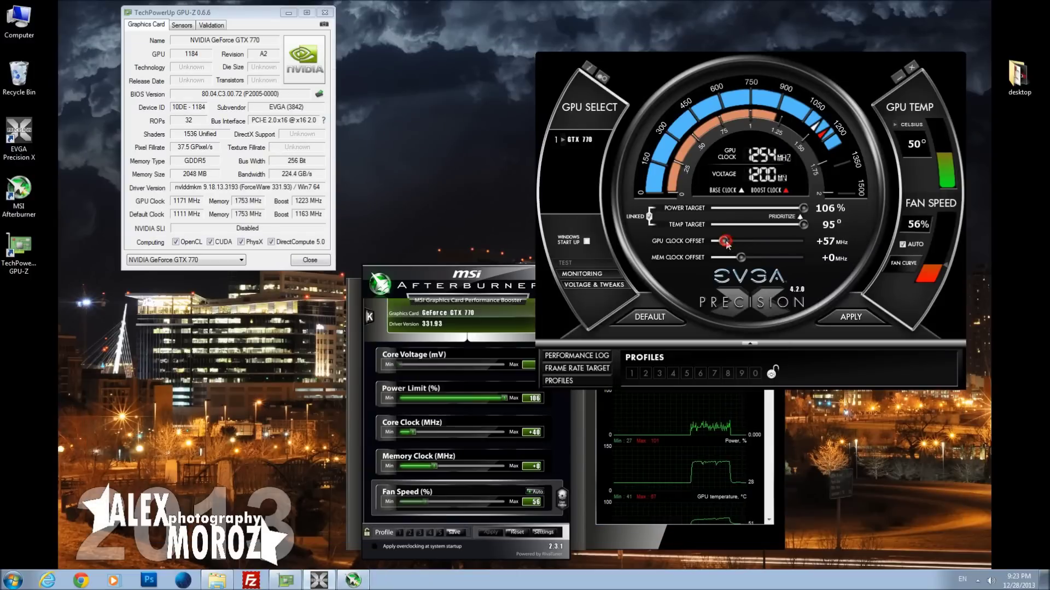
pyautogui.press('Right')
pyautogui.press('Right')
pyautogui.press('Right')
pyautogui.press('Right')
pyautogui.press('Right')
pyautogui.press('Right')
pyautogui.press('Right')
pyautogui.press('Right')
pyautogui.press('Right')
pyautogui.press('Left')
pyautogui.press('Left')
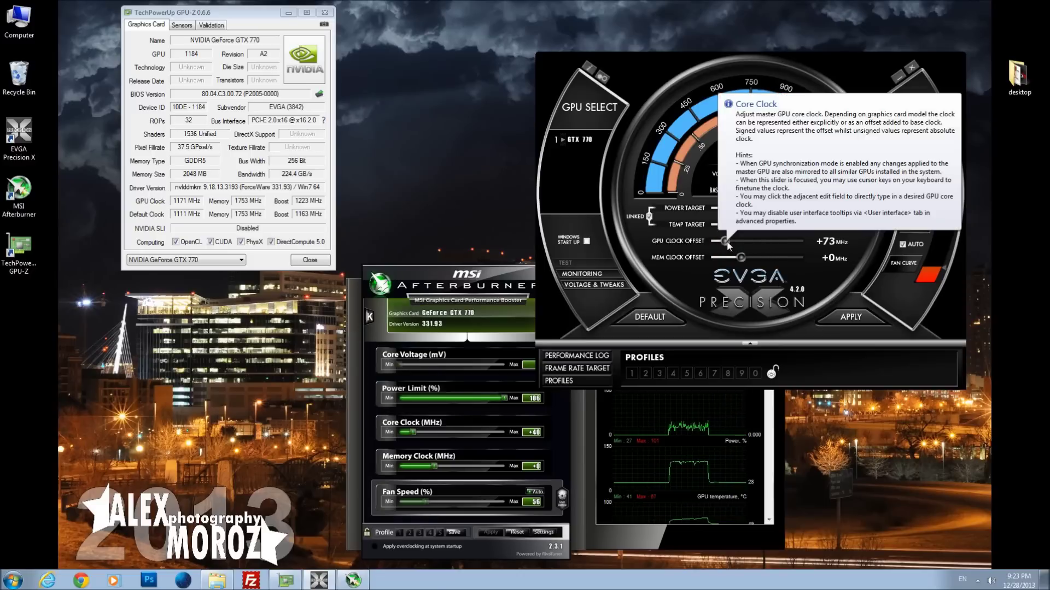
pyautogui.click(850, 319)
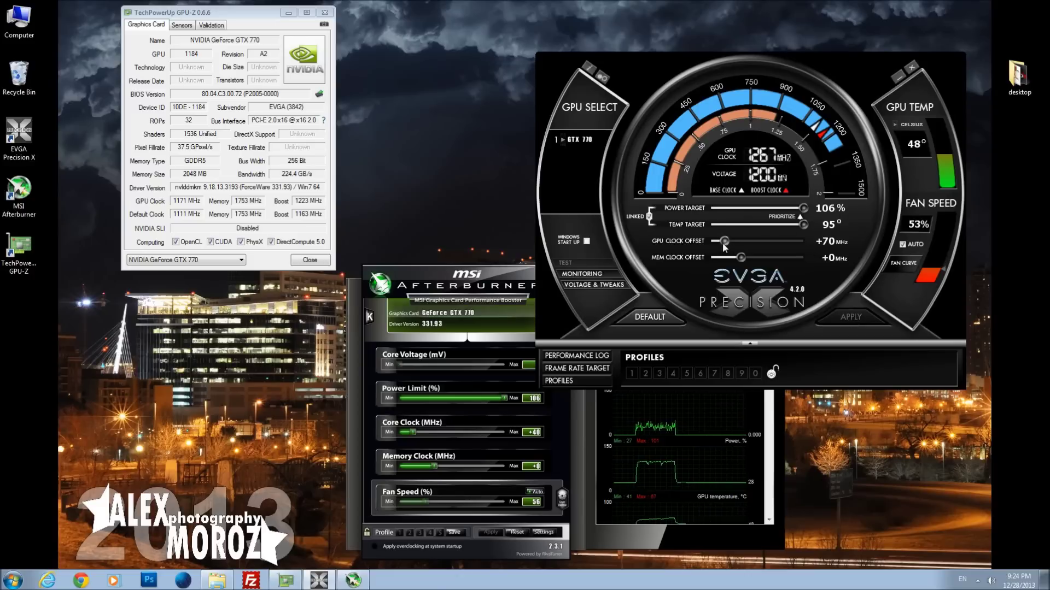
pyautogui.moveTo(724, 242); pyautogui.dragTo(726, 246)
pyautogui.click(853, 317)
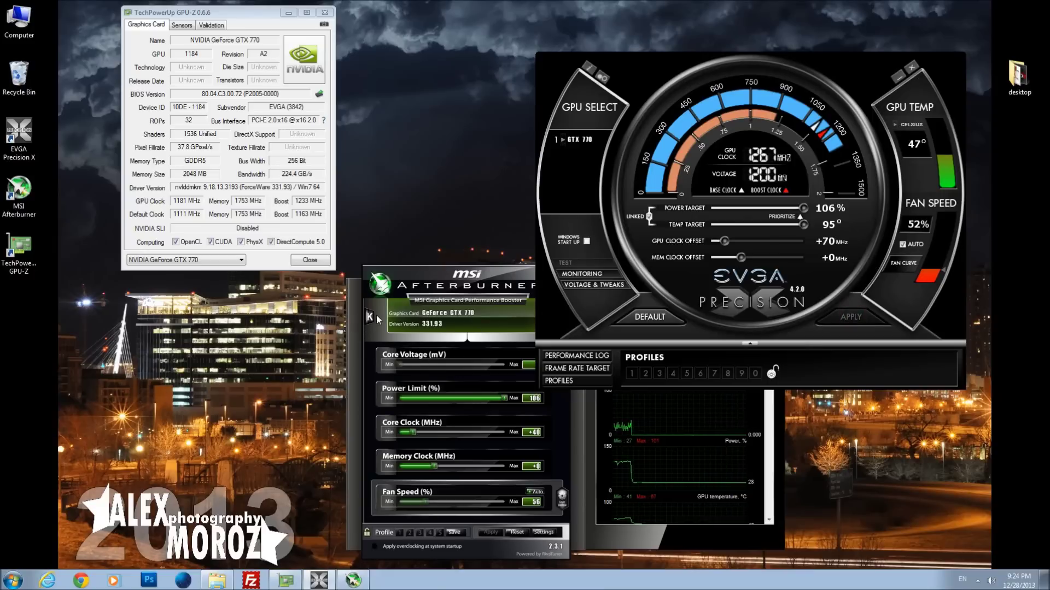
pyautogui.doubleClick(19, 192)
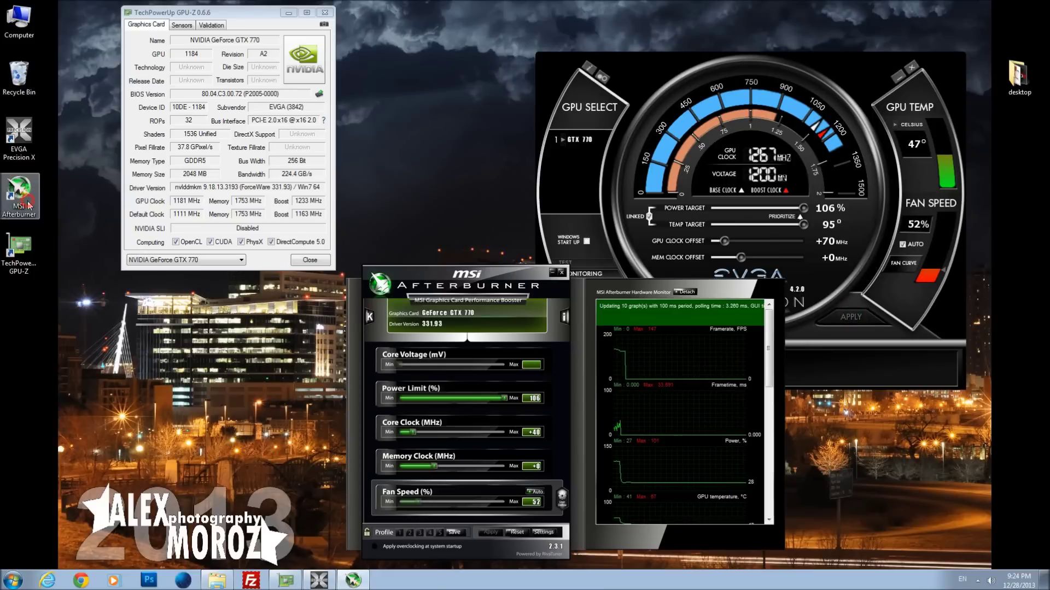
pyautogui.click(371, 316)
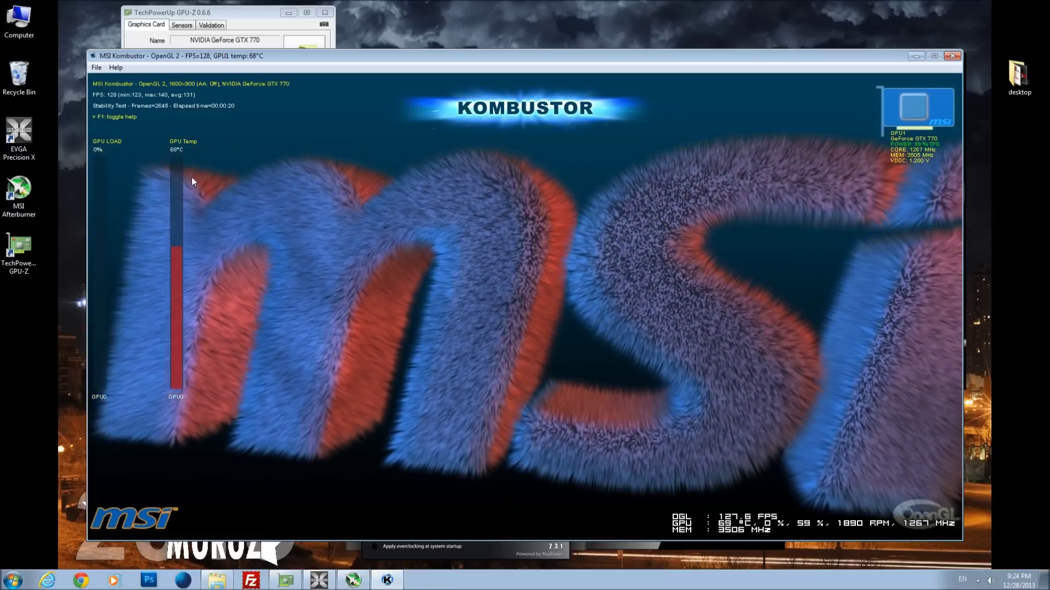
pyautogui.click(945, 57)
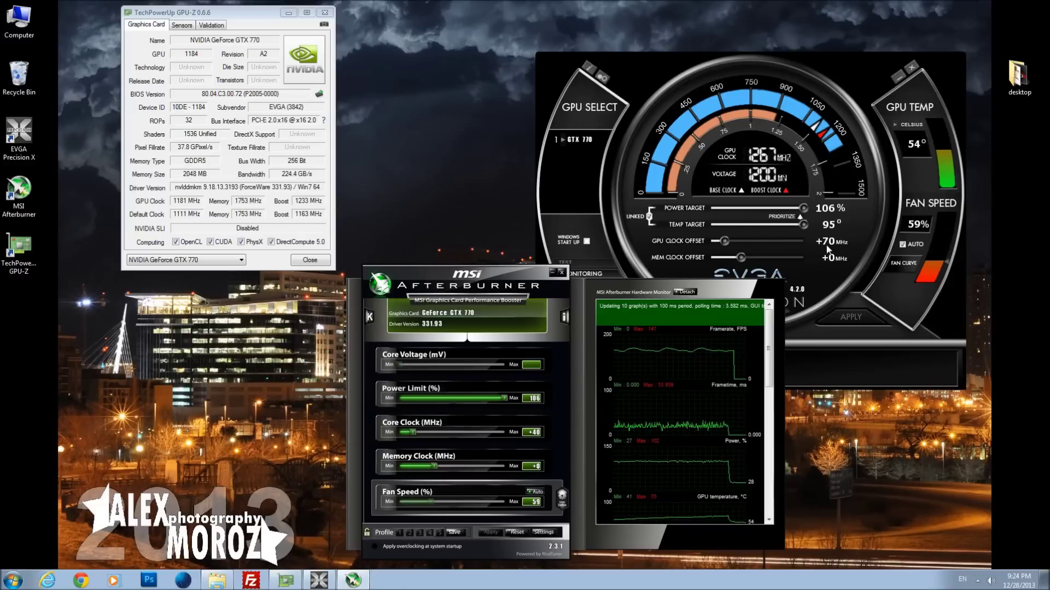
pyautogui.moveTo(726, 241); pyautogui.dragTo(729, 241)
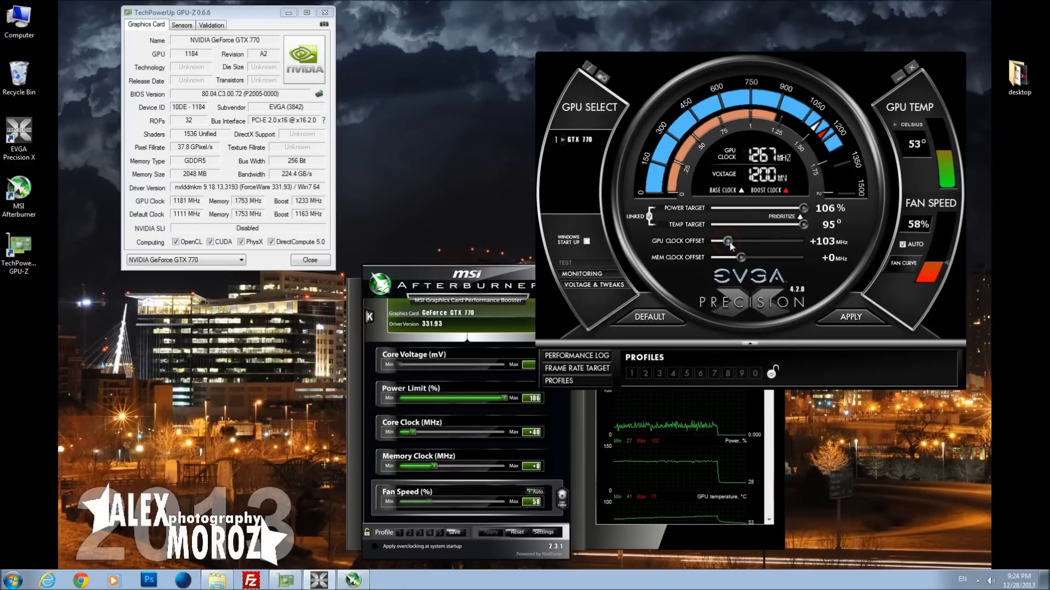
pyautogui.press('Left')
pyautogui.click(846, 317)
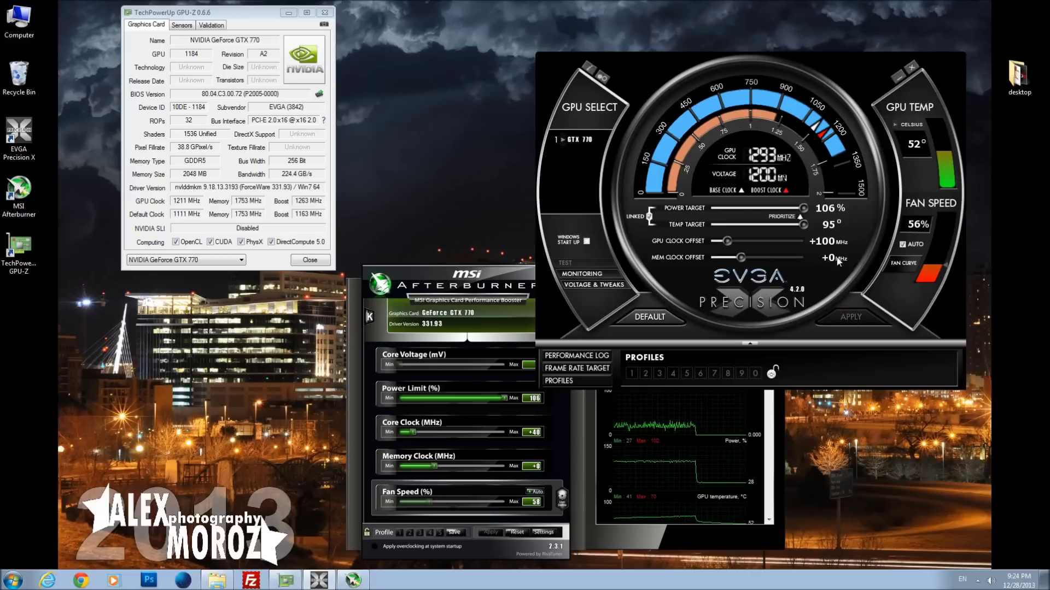
pyautogui.click(729, 241)
pyautogui.moveTo(728, 241); pyautogui.dragTo(726, 241)
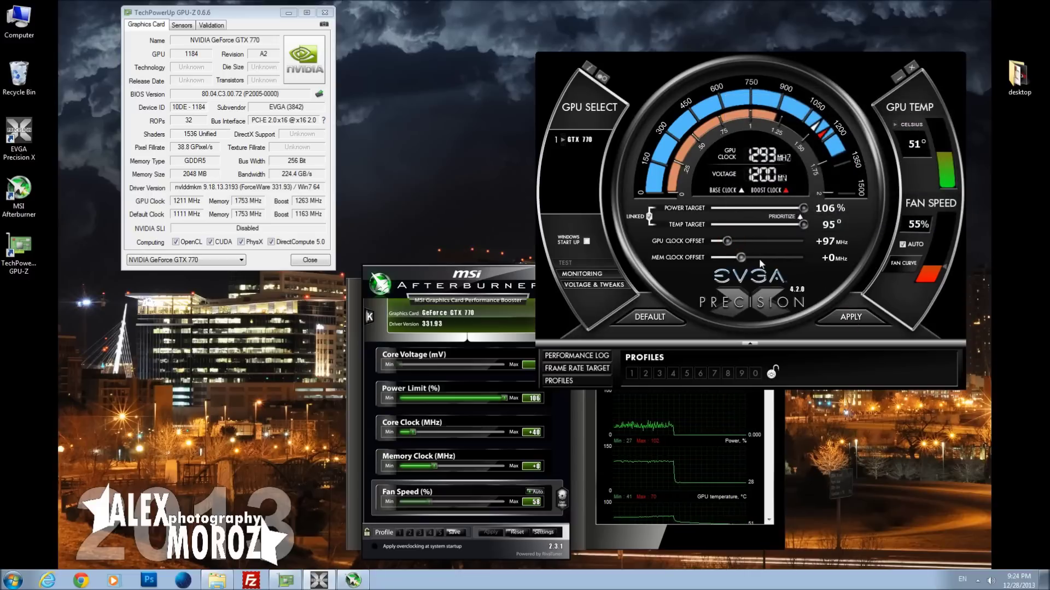
pyautogui.click(860, 320)
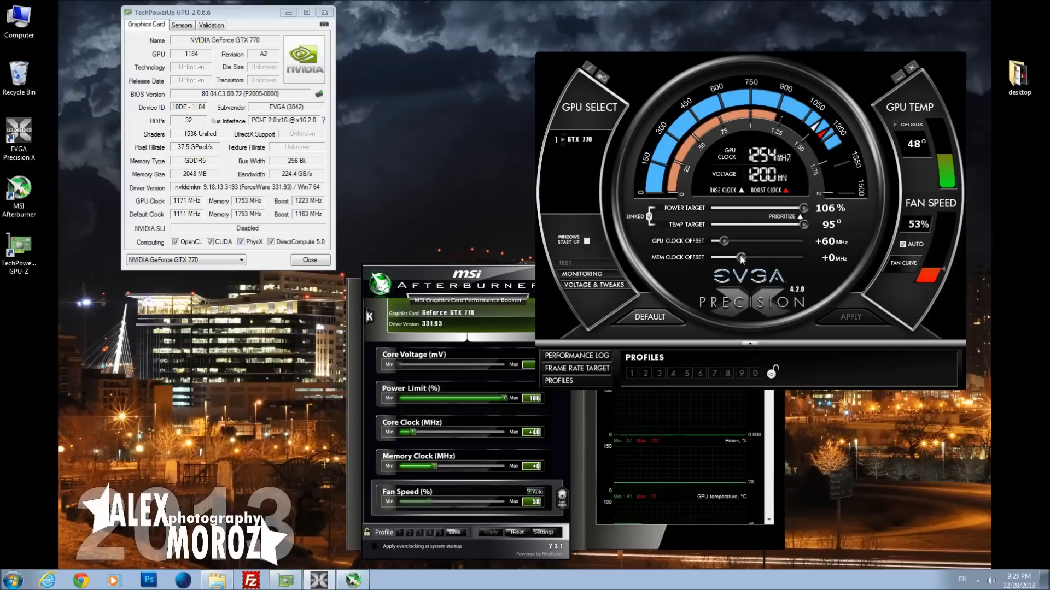
# Raise the memory clock offset in stages and apply it at +150 MHz (1828 MHz memory).
pyautogui.moveTo(744, 257); pyautogui.dragTo(750, 262)
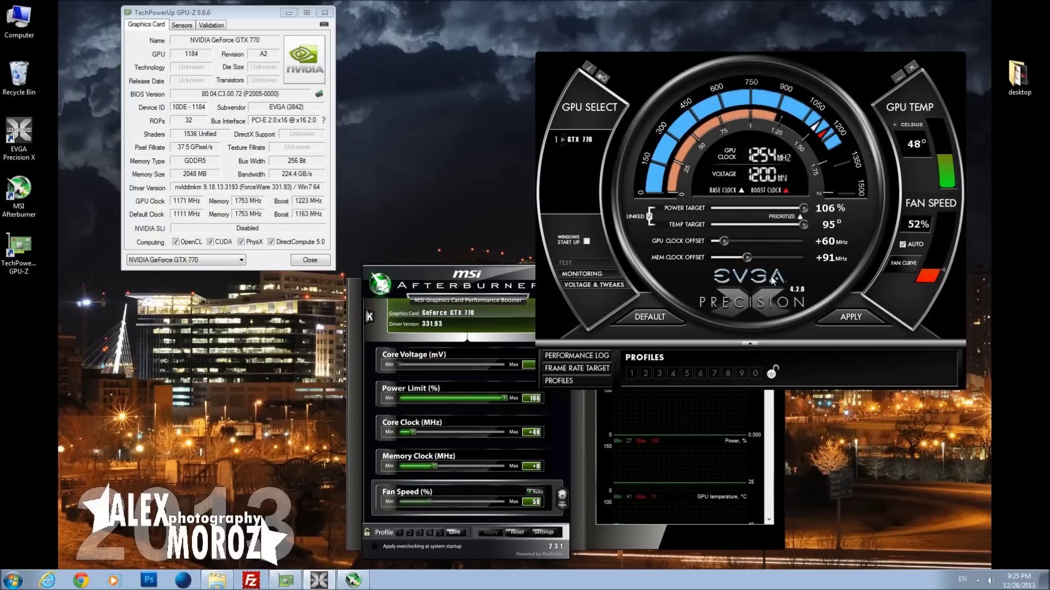
pyautogui.click(854, 321)
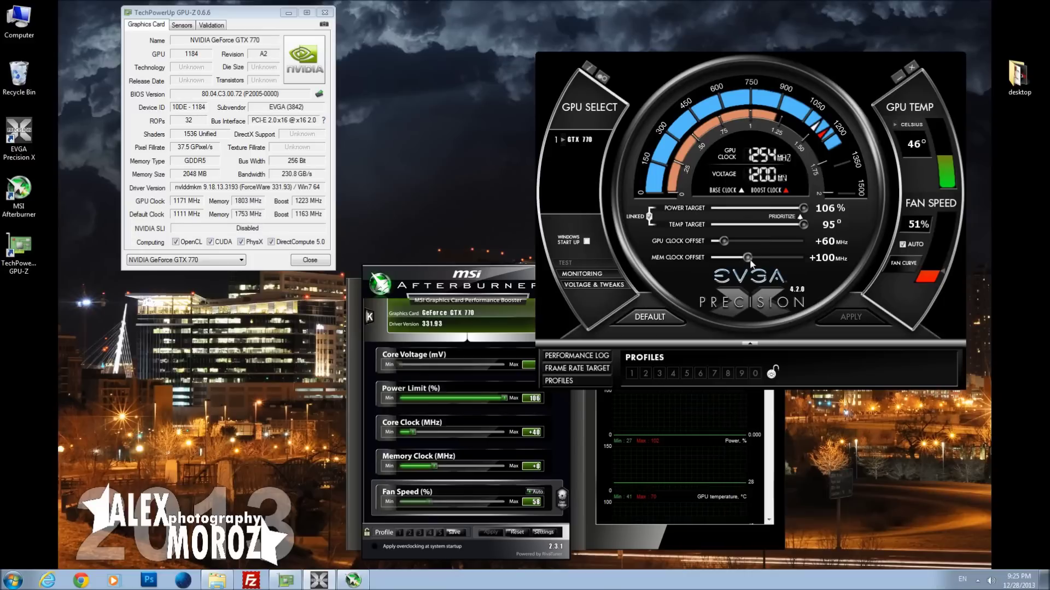
pyautogui.moveTo(751, 260); pyautogui.dragTo(755, 260)
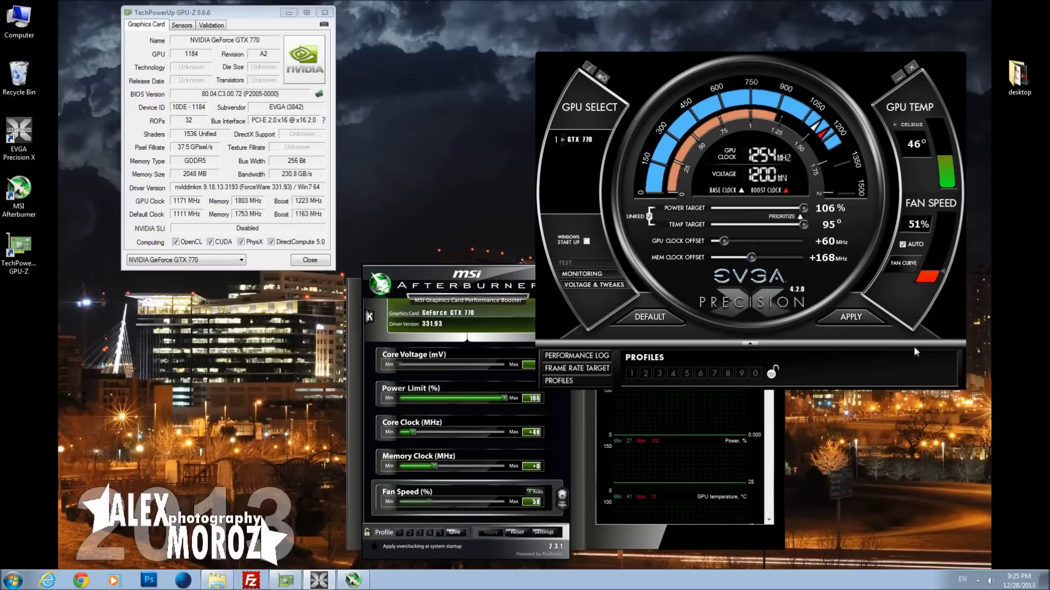
pyautogui.click(852, 320)
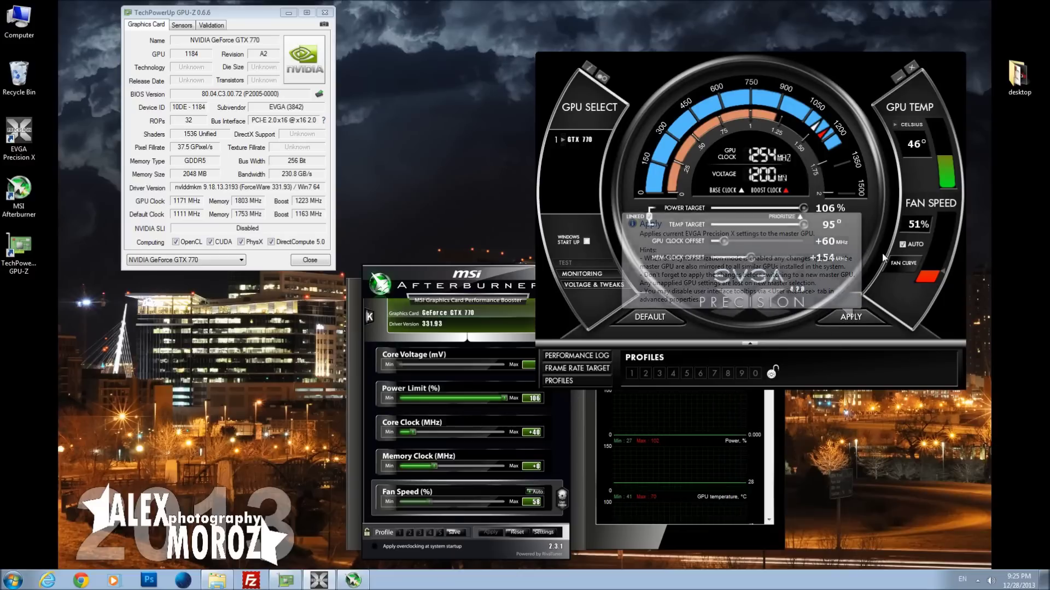
pyautogui.click(874, 317)
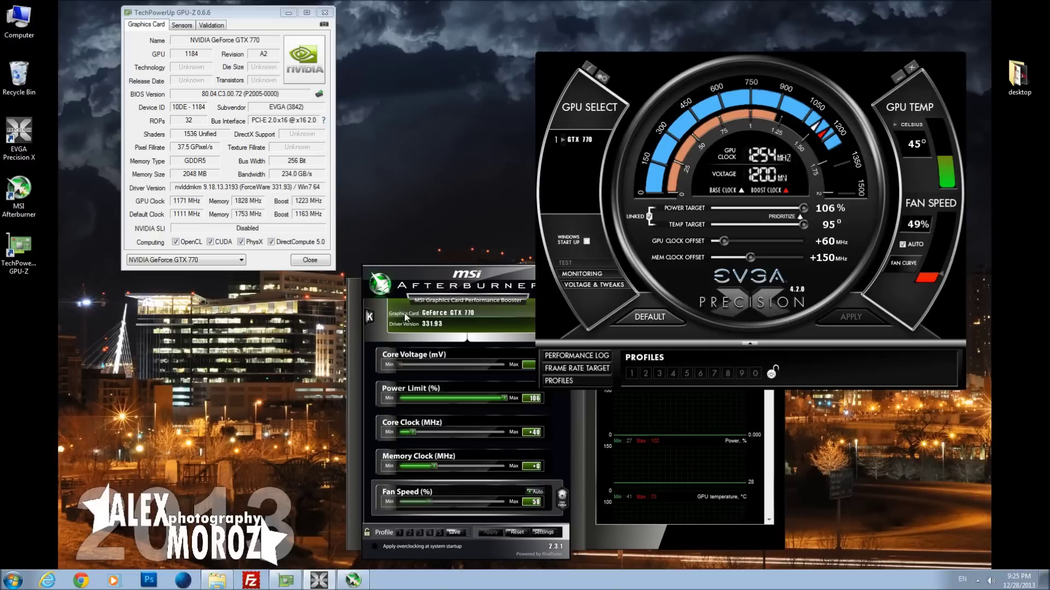
# Run a quick Kombustor test, then apply a +170 MHz memory offset and stress-test it again.
pyautogui.click(373, 320)
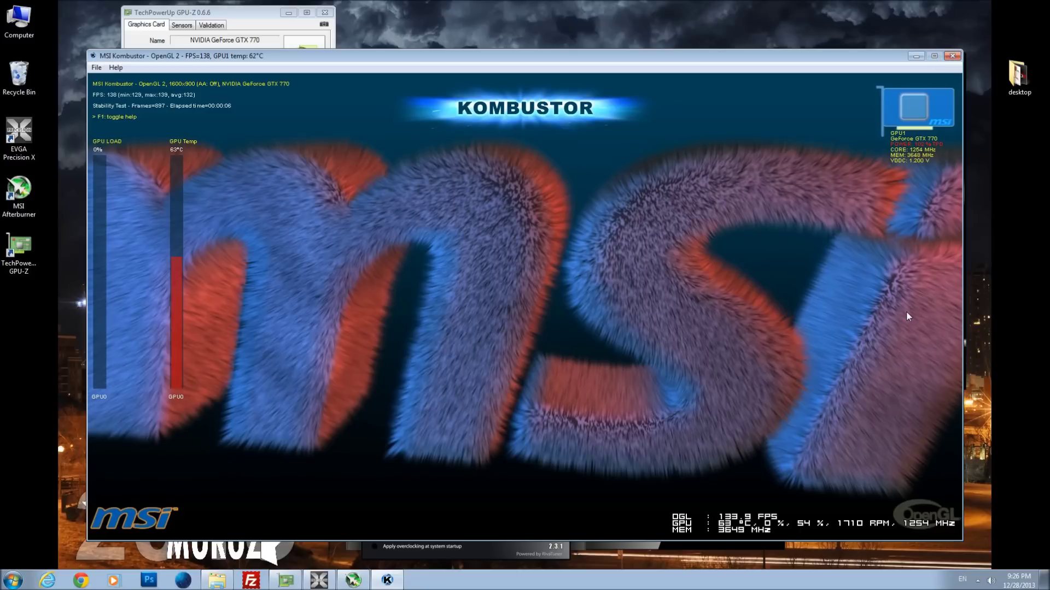
pyautogui.press('Escape')
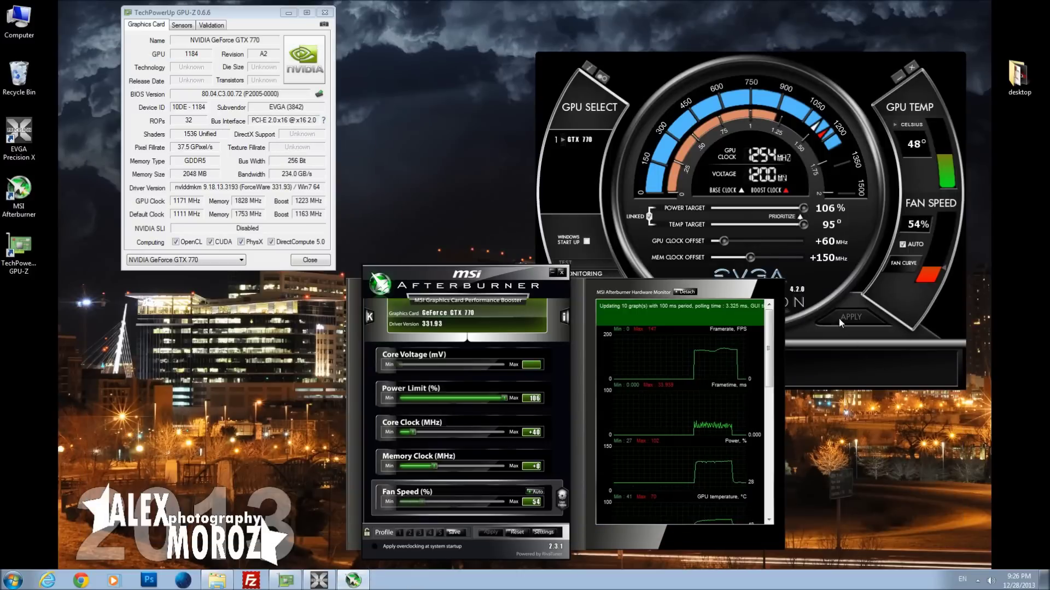
pyautogui.click(751, 256)
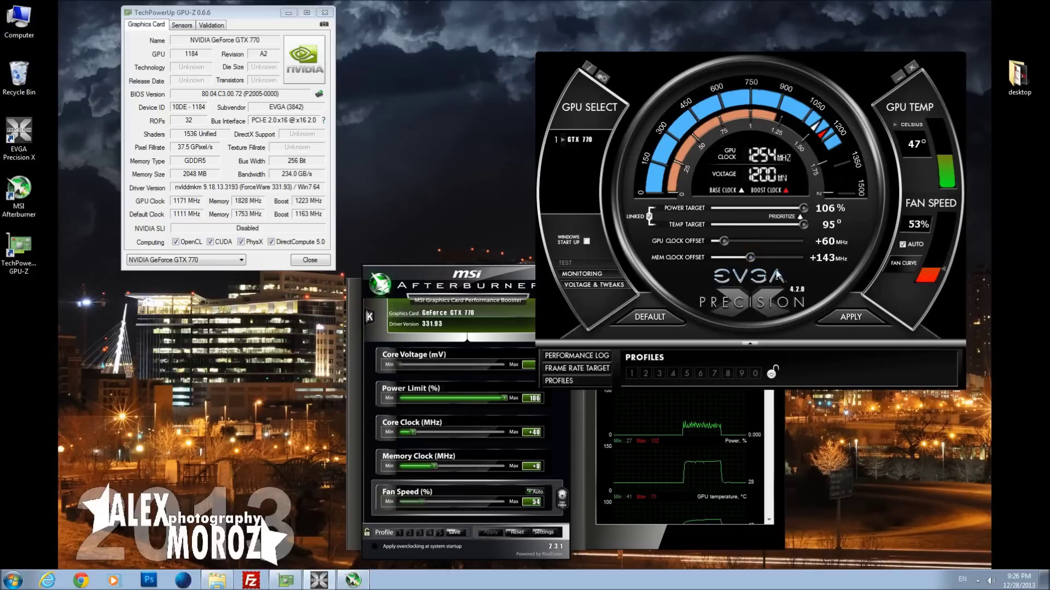
pyautogui.press('Right')
pyautogui.press('Right')
pyautogui.press('Right')
pyautogui.press('Right')
pyautogui.press('Right')
pyautogui.press('Right')
pyautogui.press('Right')
pyautogui.press('Right')
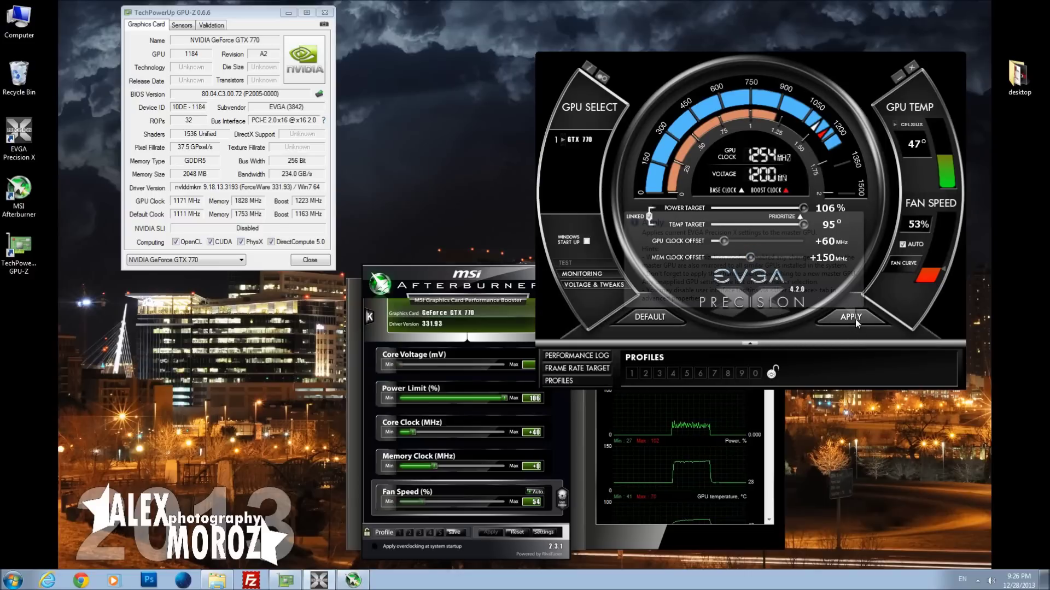
pyautogui.press('Right')
pyautogui.press('Right')
pyautogui.press('Right')
pyautogui.press('Right')
pyautogui.press('Right')
pyautogui.press('Right')
pyautogui.press('Right')
pyautogui.press('Right')
pyautogui.press('Right')
pyautogui.press('Right')
pyautogui.press('Right')
pyautogui.press('Right')
pyautogui.press('Right')
pyautogui.press('Right')
pyautogui.press('Right')
pyautogui.press('Right')
pyautogui.press('Right')
pyautogui.press('Right')
pyautogui.press('Right')
pyautogui.press('Right')
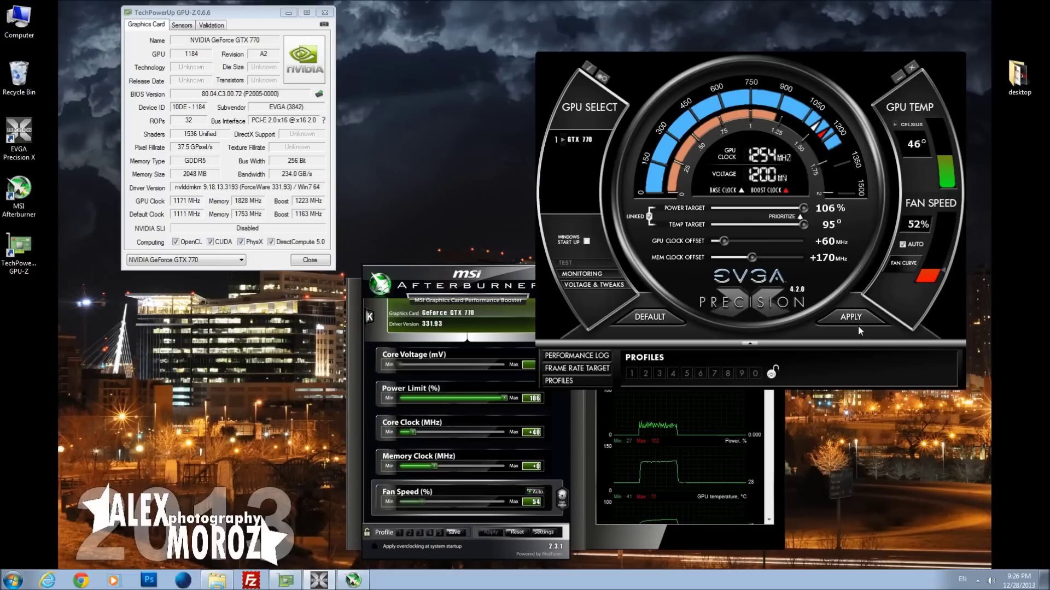
pyautogui.click(857, 317)
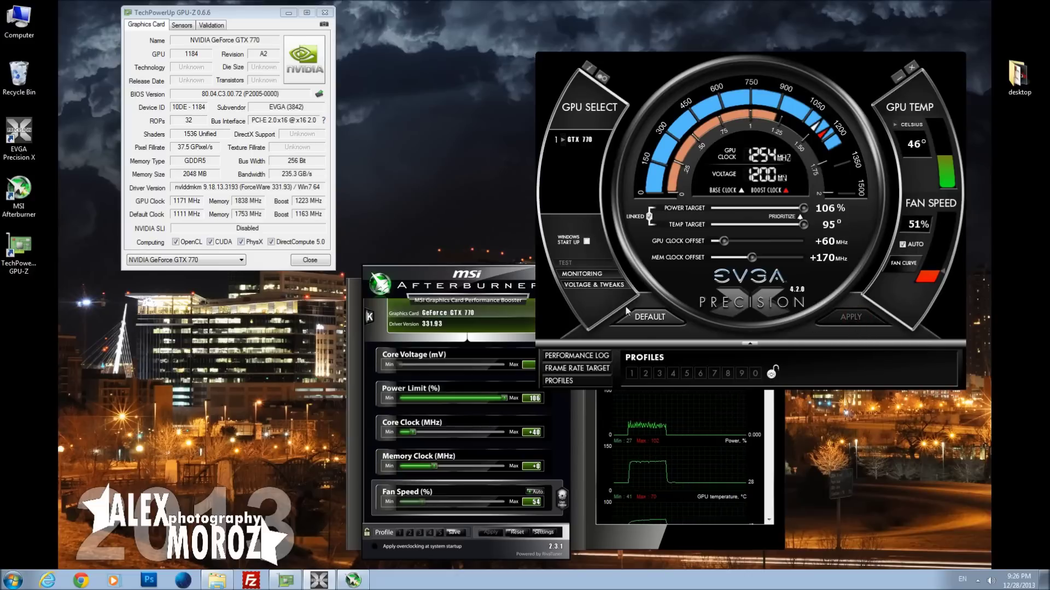
pyautogui.click(711, 396)
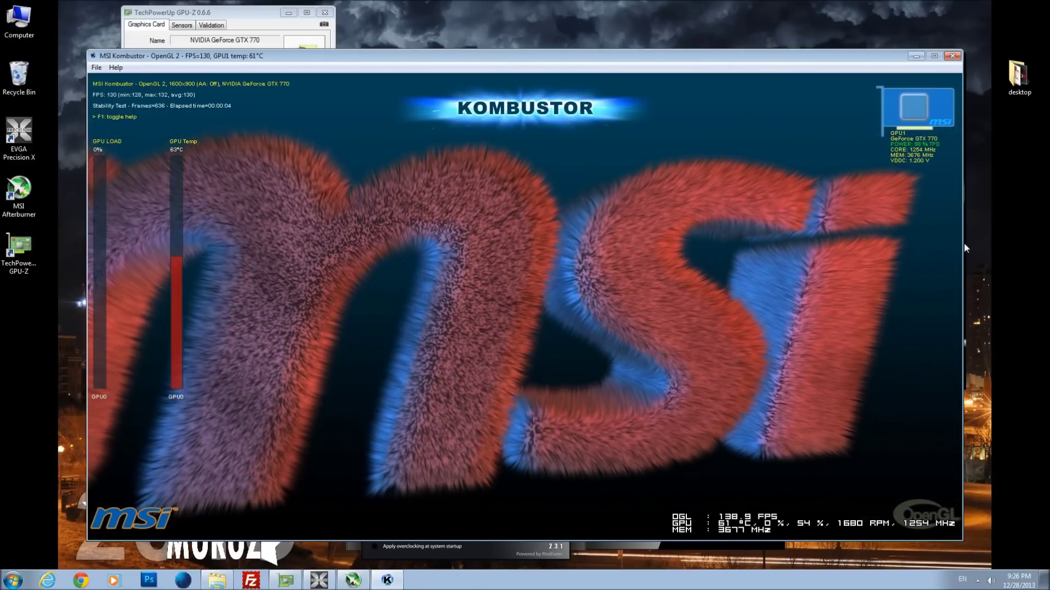
pyautogui.press('Escape')
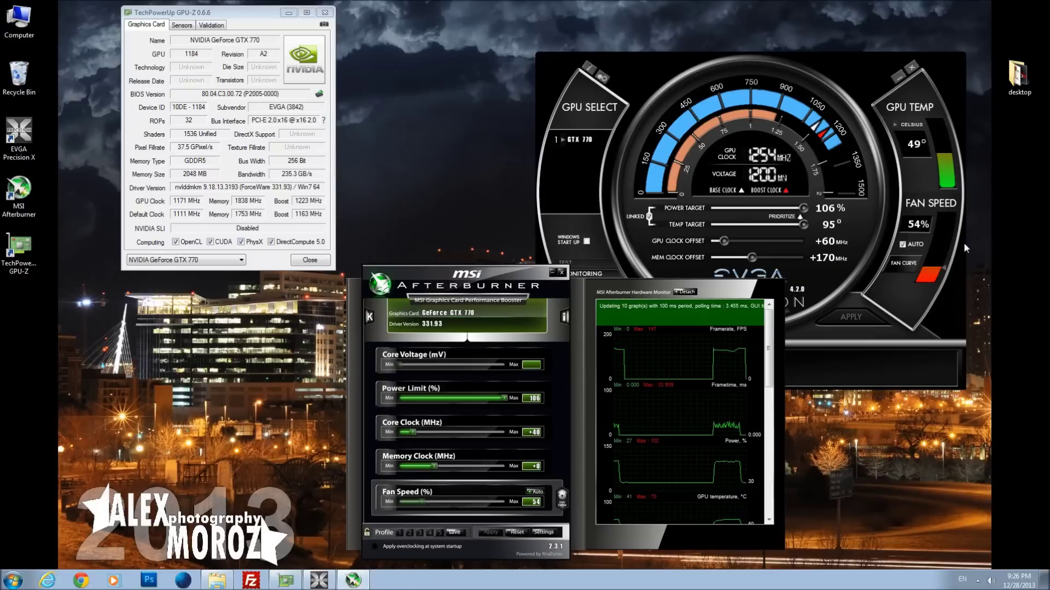
# Apply a +190 MHz memory offset (1848 MHz memory) and run a brief Kombustor test.
pyautogui.click(753, 258)
pyautogui.click(843, 317)
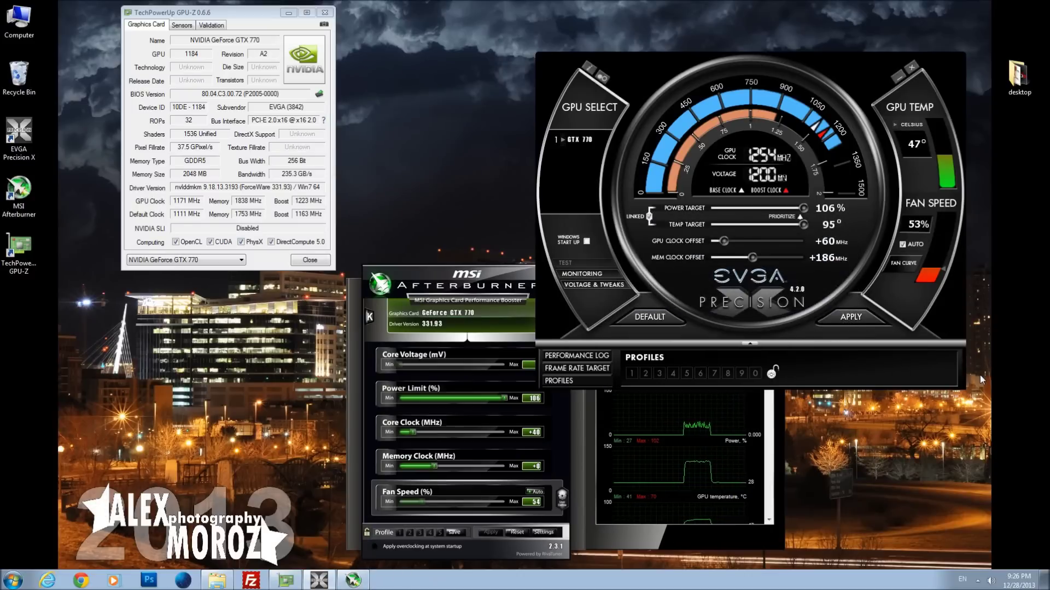
pyautogui.click(863, 318)
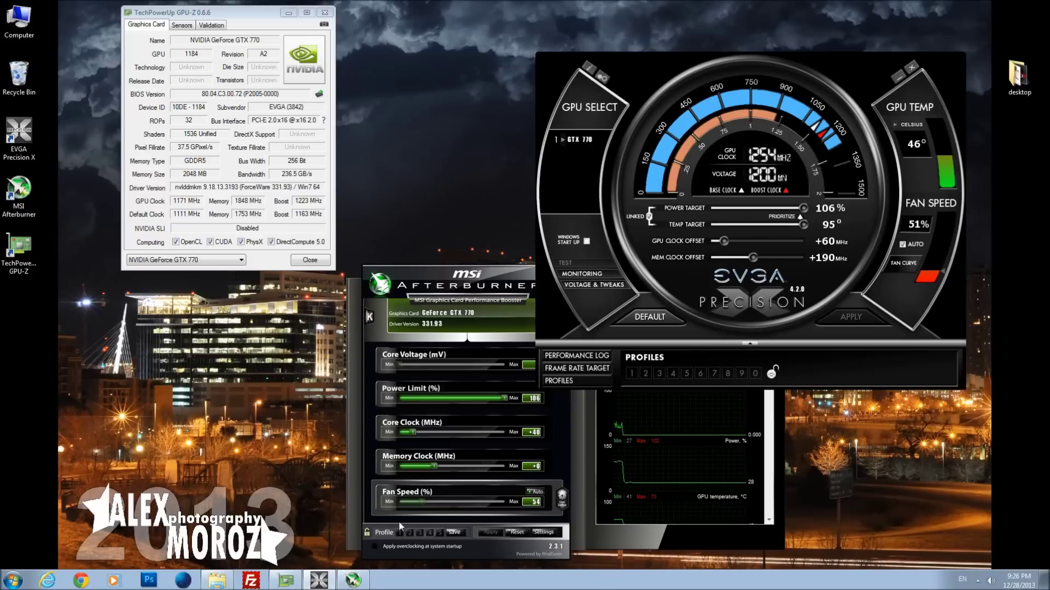
pyautogui.click(375, 343)
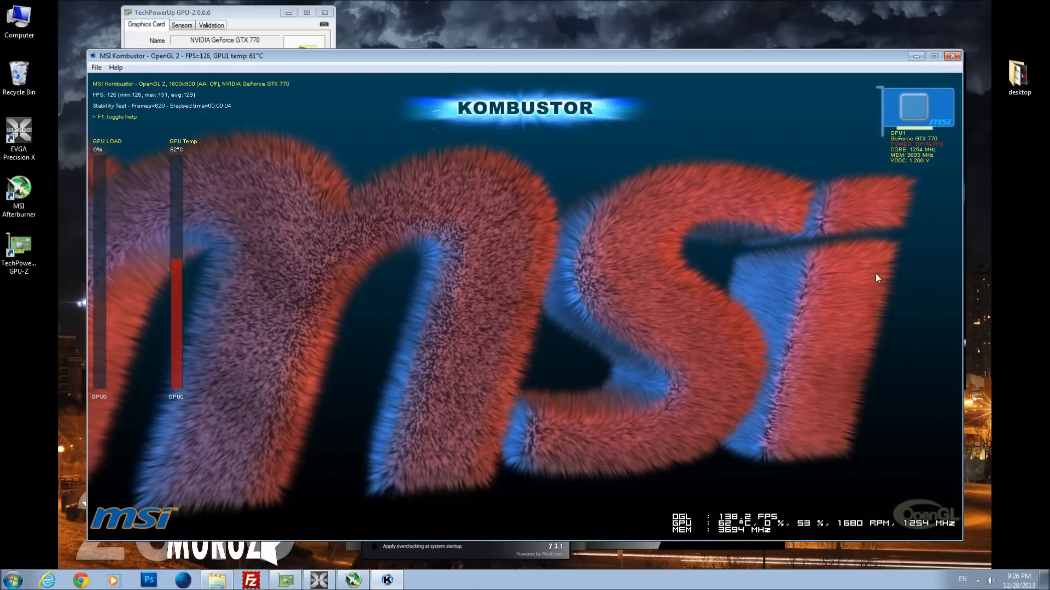
pyautogui.press('Escape')
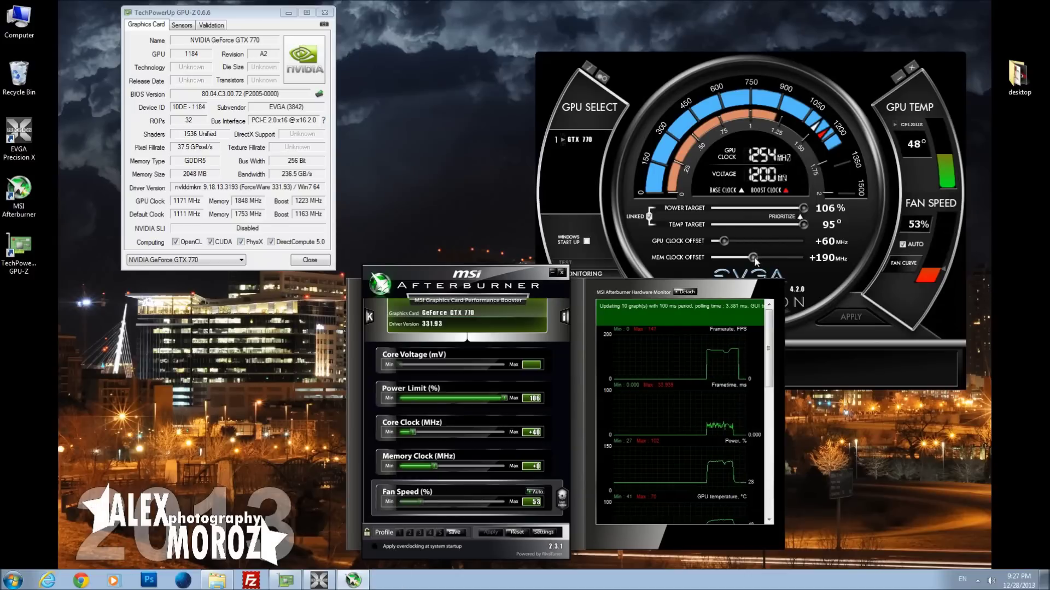
# Step the memory clock offset up to +210 MHz and apply it.
pyautogui.click(755, 257)
pyautogui.press('Right')
pyautogui.press('Right')
pyautogui.press('Right')
pyautogui.press('Right')
pyautogui.press('Right')
pyautogui.press('Right')
pyautogui.press('Right')
pyautogui.press('Right')
pyautogui.press('Right')
pyautogui.click(857, 321)
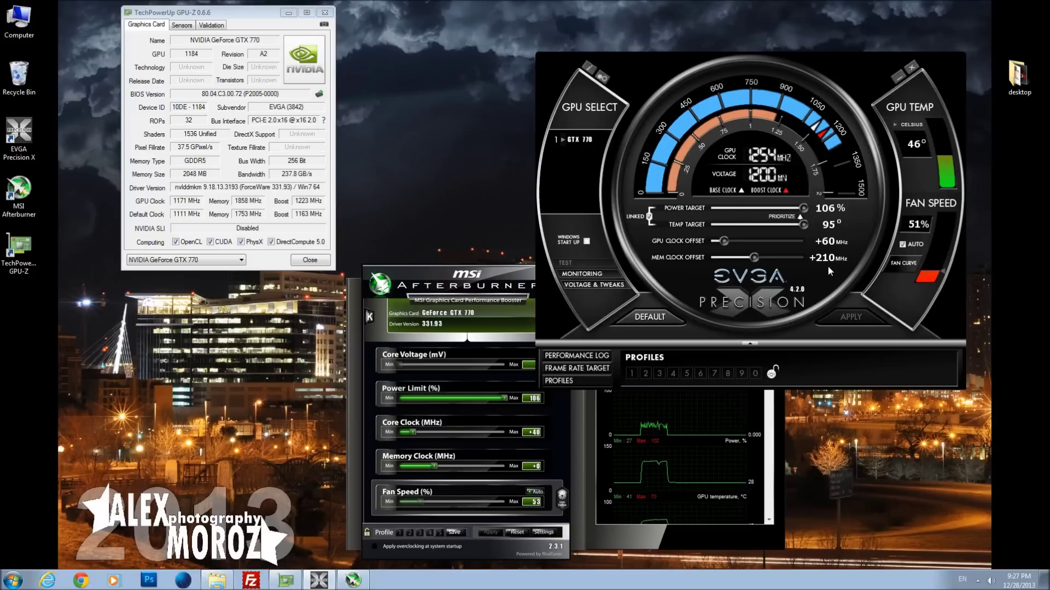
# Try a +250 MHz memory offset, then return to +210 MHz (1878 MHz memory) and apply.
pyautogui.moveTo(757, 256); pyautogui.dragTo(759, 256)
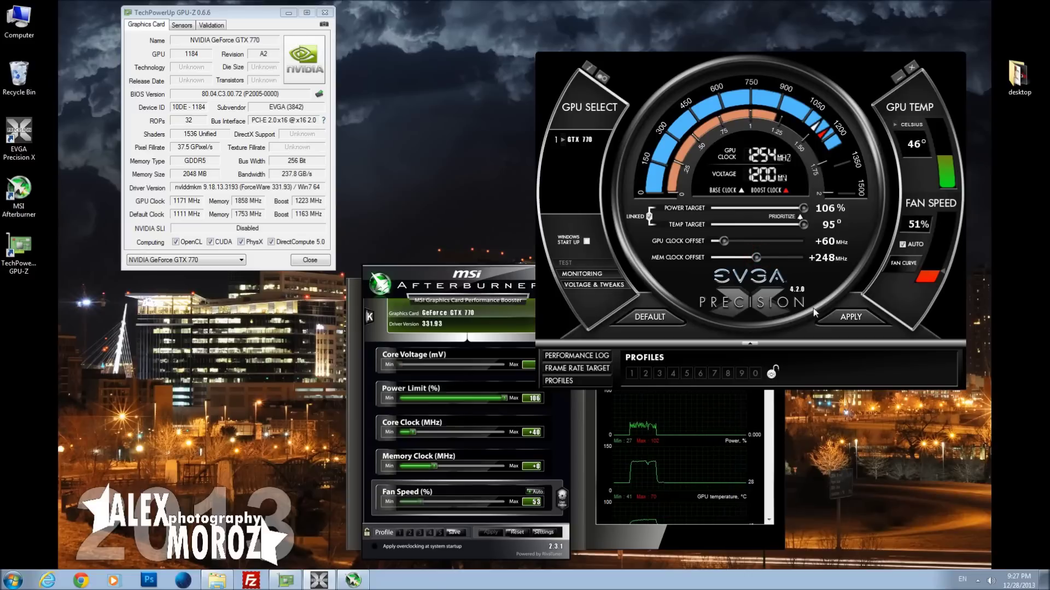
pyautogui.click(850, 317)
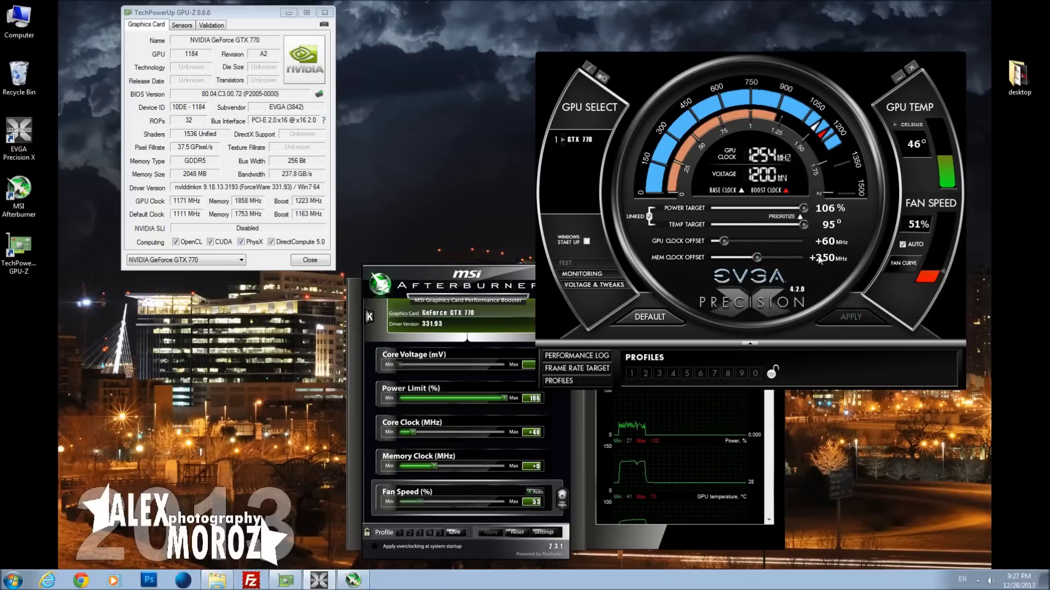
pyautogui.moveTo(757, 258); pyautogui.dragTo(753, 260)
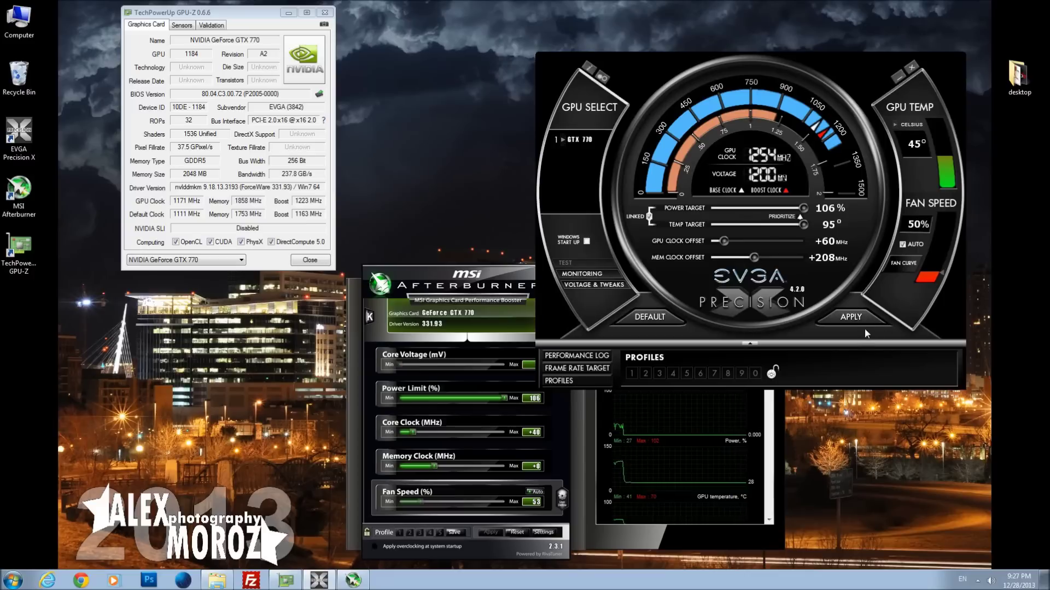
pyautogui.click(858, 317)
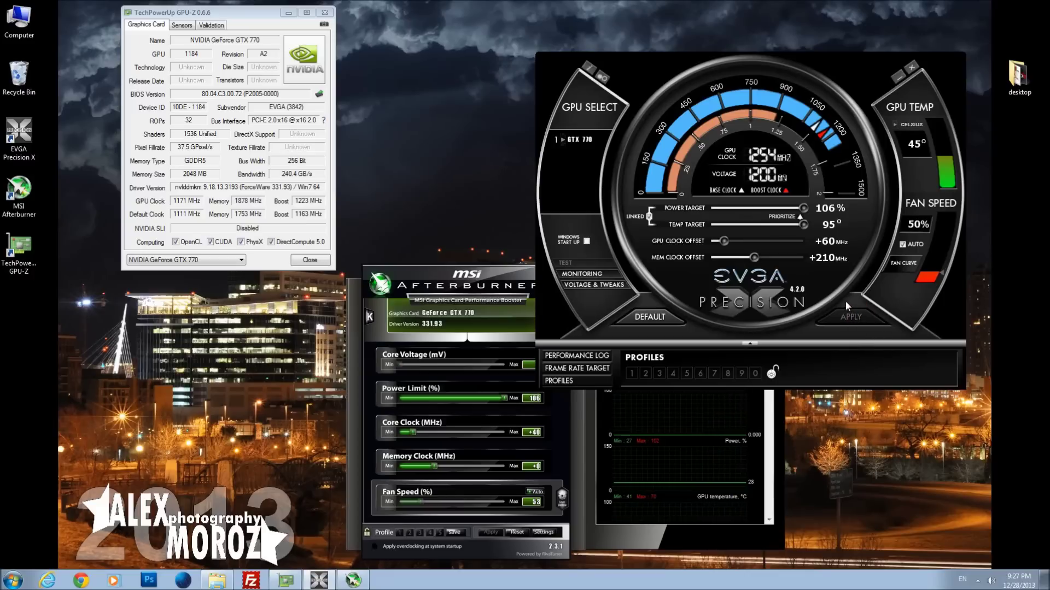